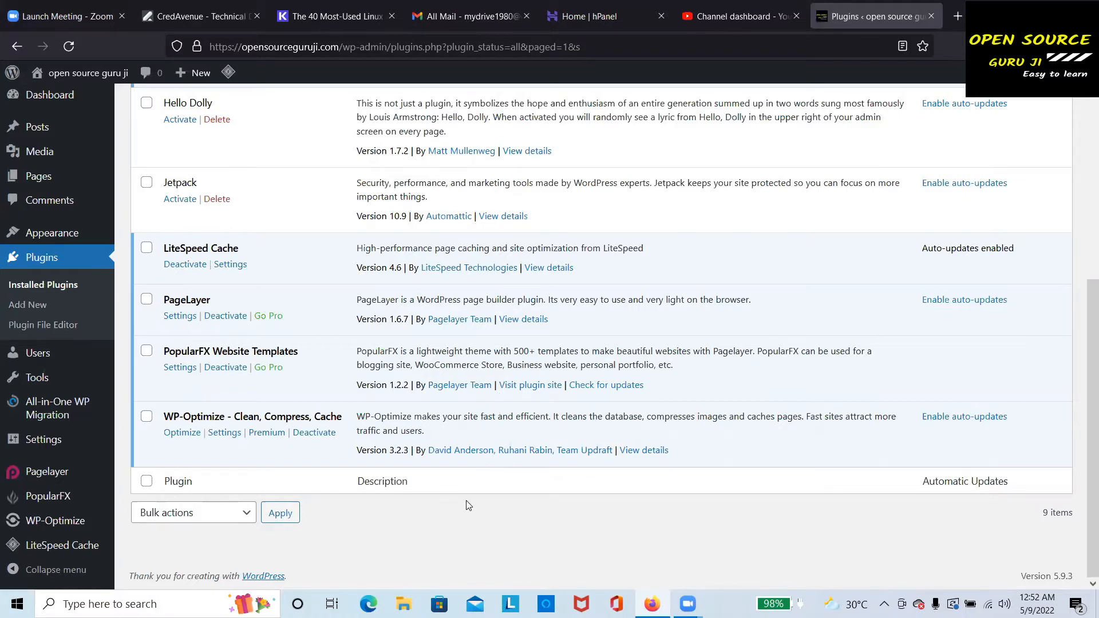
# Open the page for adding plugins and search the plugin directory for Jetpack
pyautogui.scroll(5, 468, 504)
pyautogui.scroll(1, 469, 501)
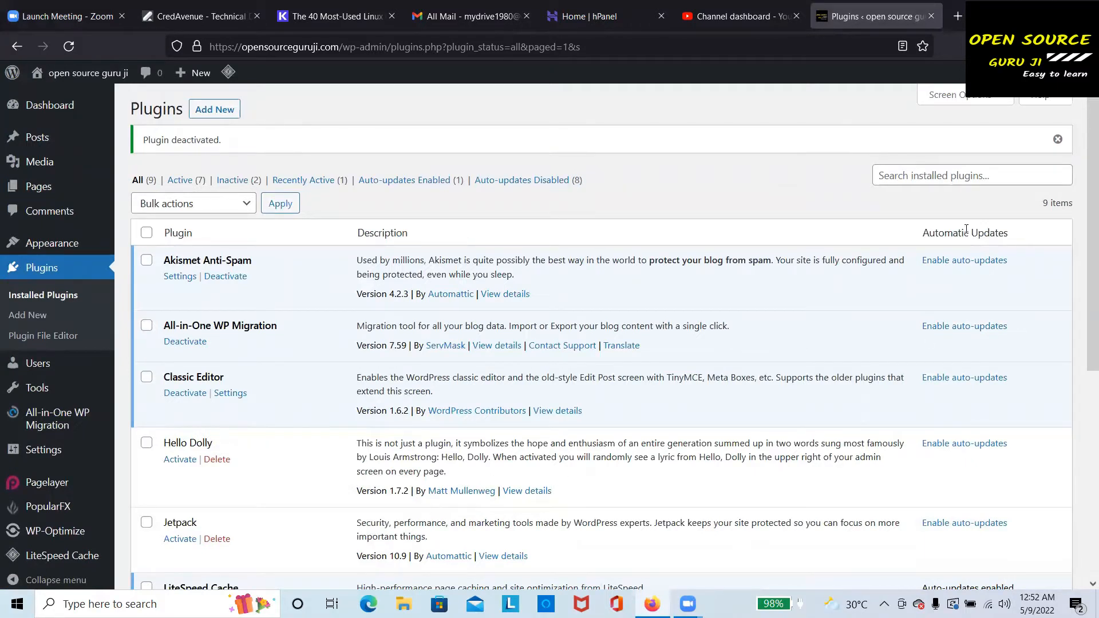
pyautogui.click(39, 273)
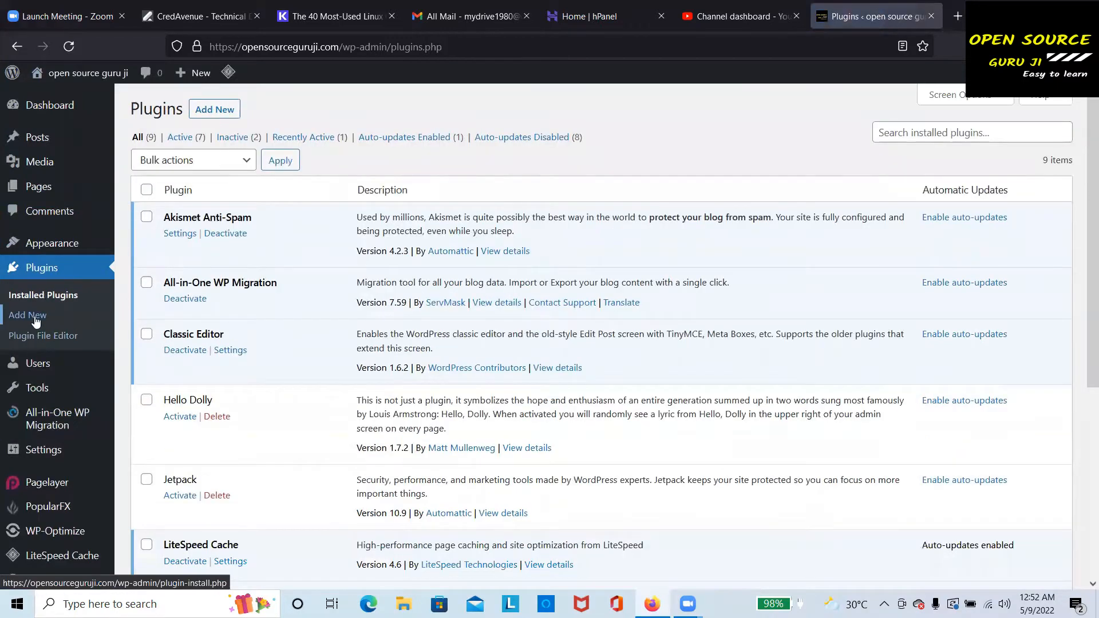
pyautogui.click(35, 321)
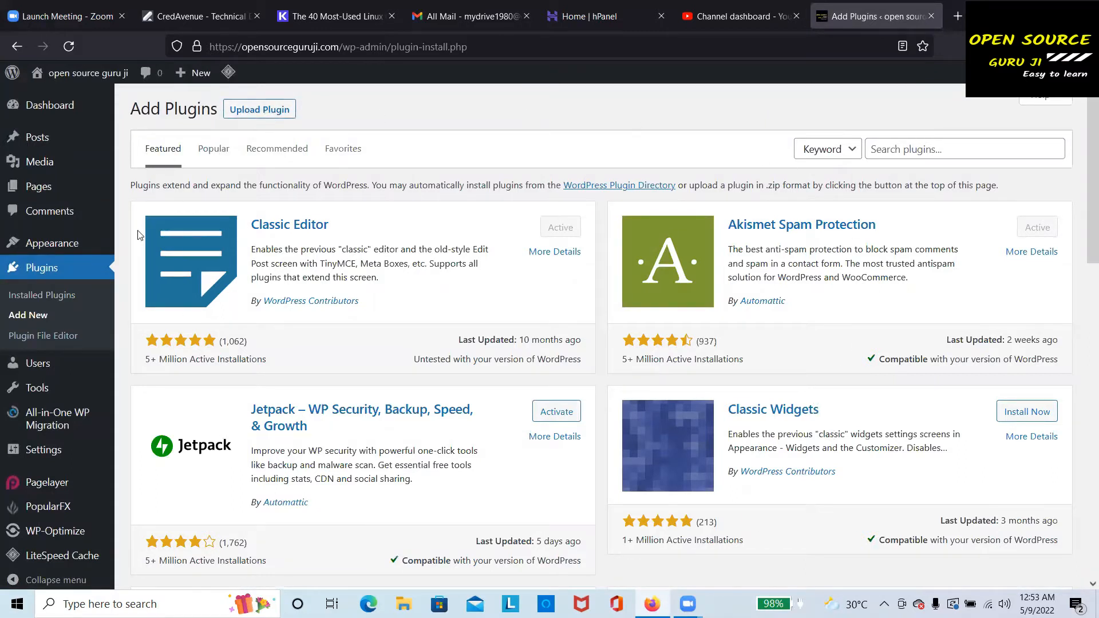
pyautogui.click(907, 150)
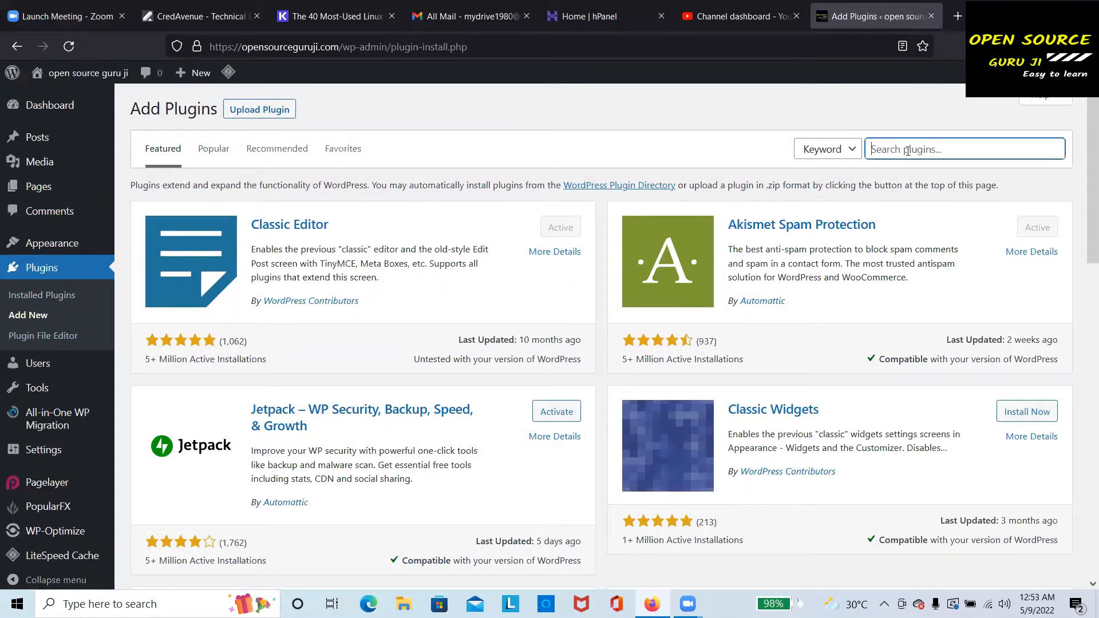
pyautogui.write('Jetpack')
pyautogui.press('Return')
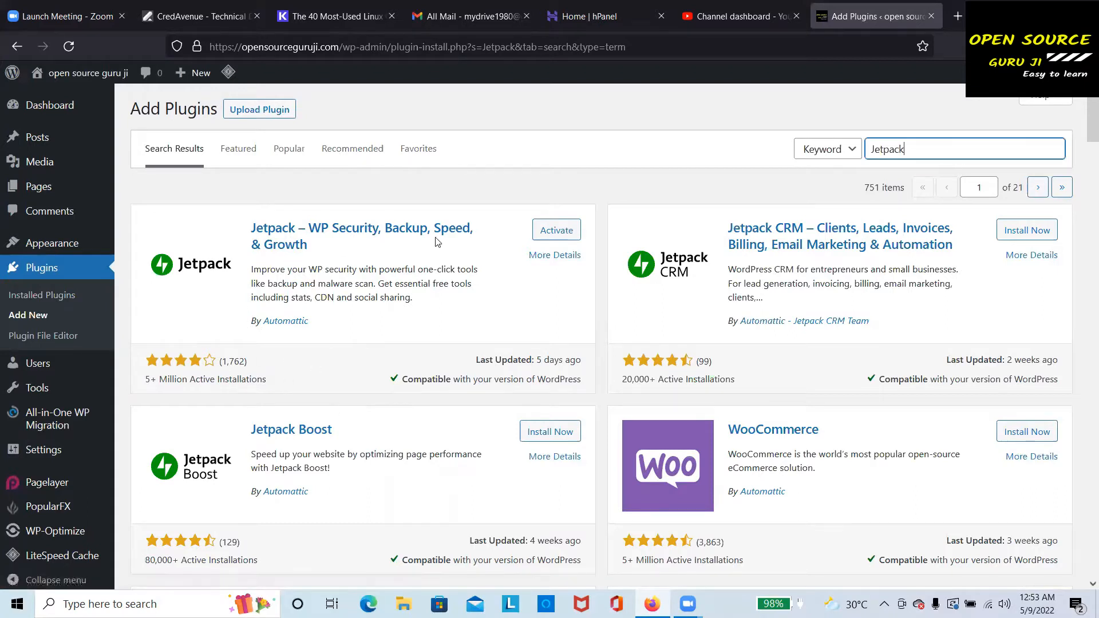
# Activate the Jetpack – WP Security, Backup, Speed, & Growth plugin from the search results
pyautogui.scroll(-1, 399, 351)
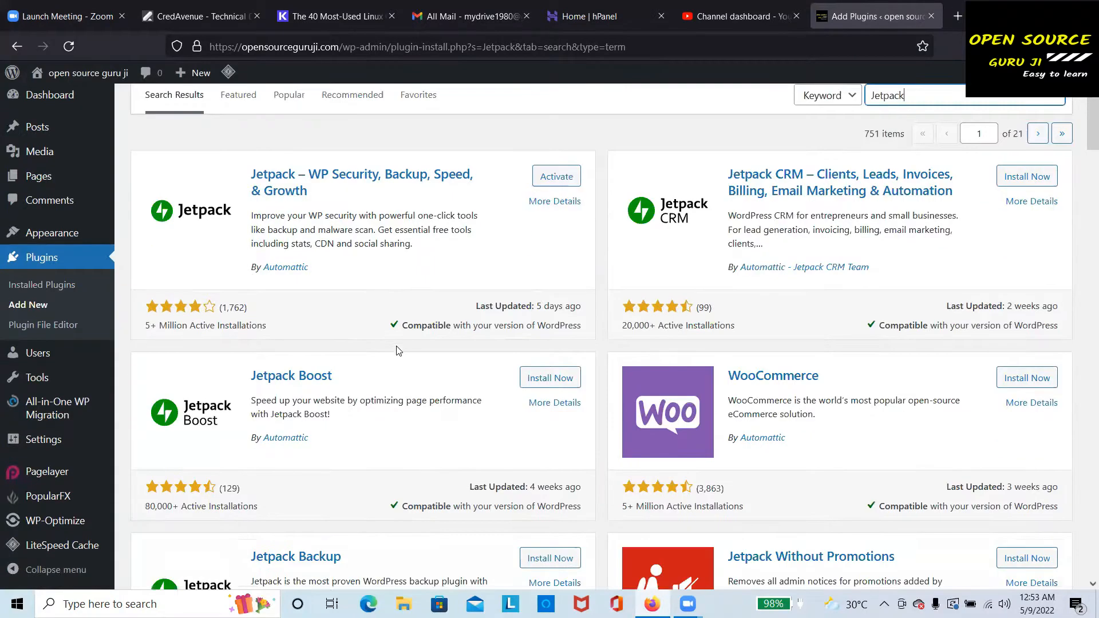
pyautogui.scroll(-2, 399, 350)
pyautogui.scroll(3, 399, 351)
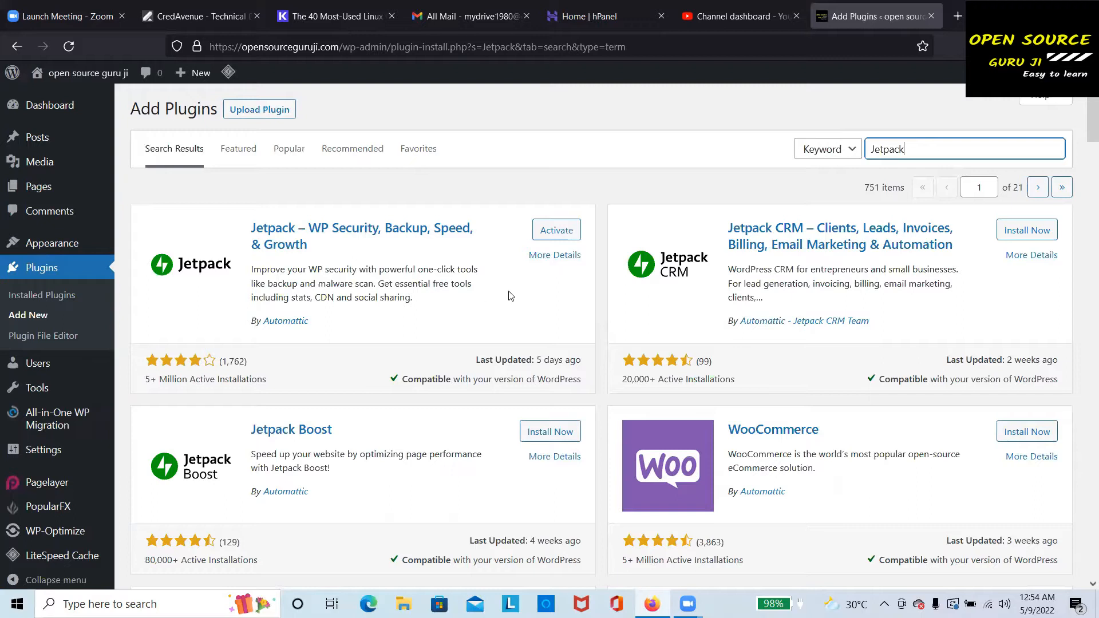
pyautogui.click(552, 234)
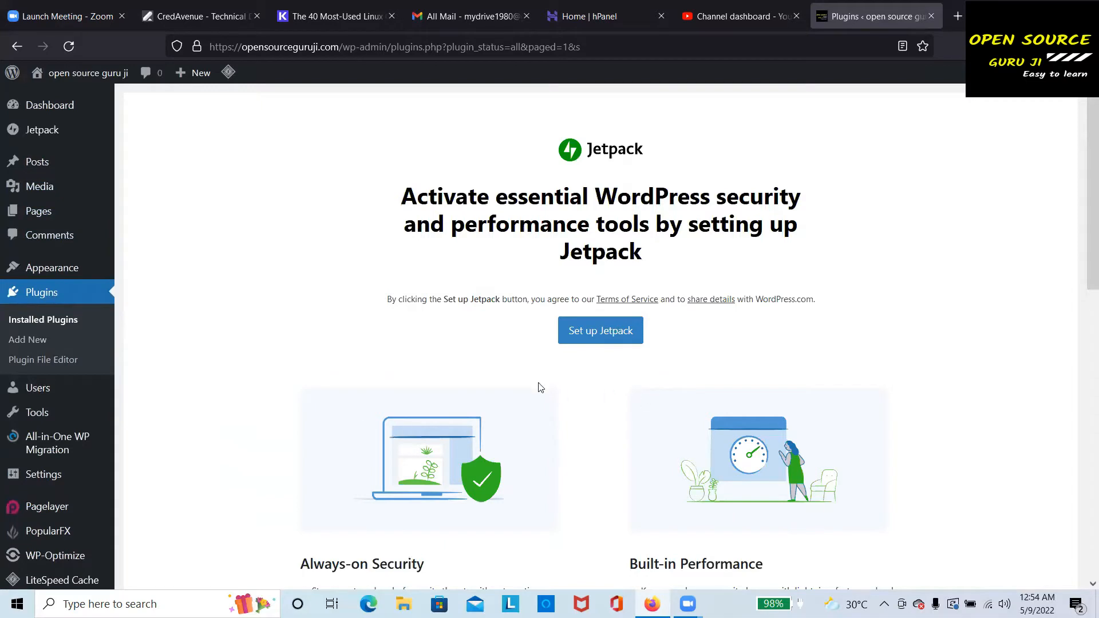
# Start the Jetpack setup and approve connecting the site to the WordPress.com account
pyautogui.scroll(-1, 540, 387)
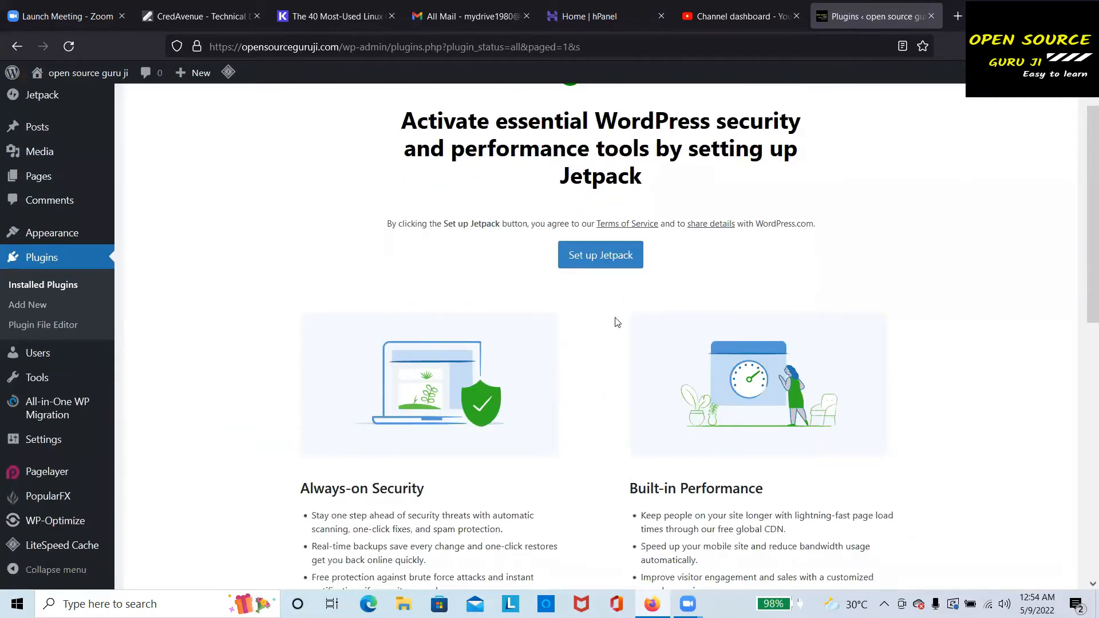
pyautogui.scroll(1, 617, 322)
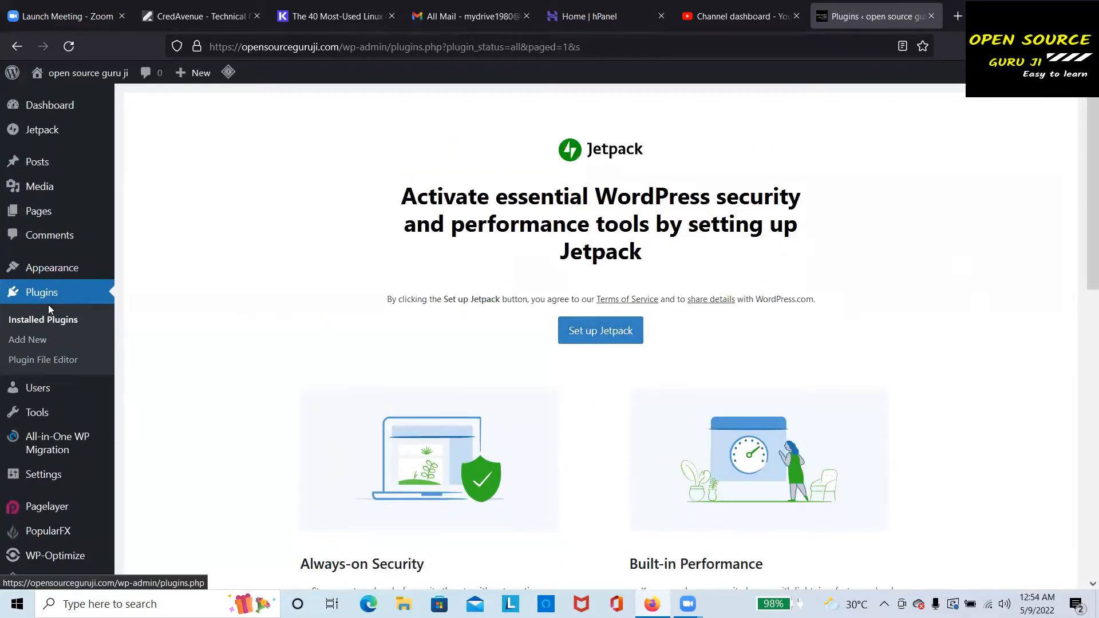
pyautogui.click(595, 339)
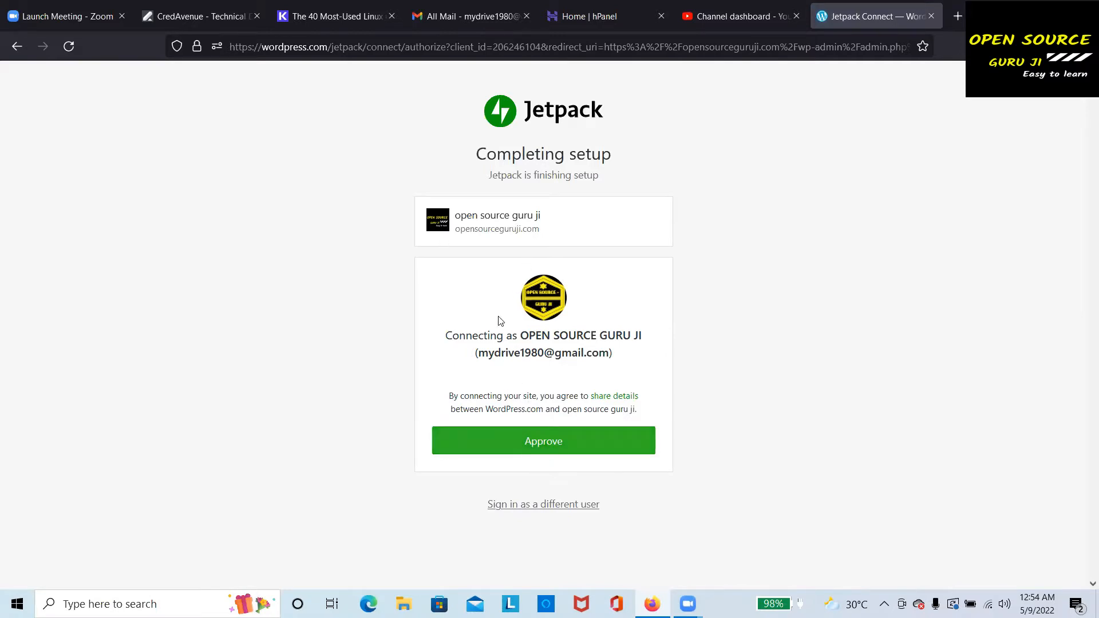
pyautogui.click(533, 450)
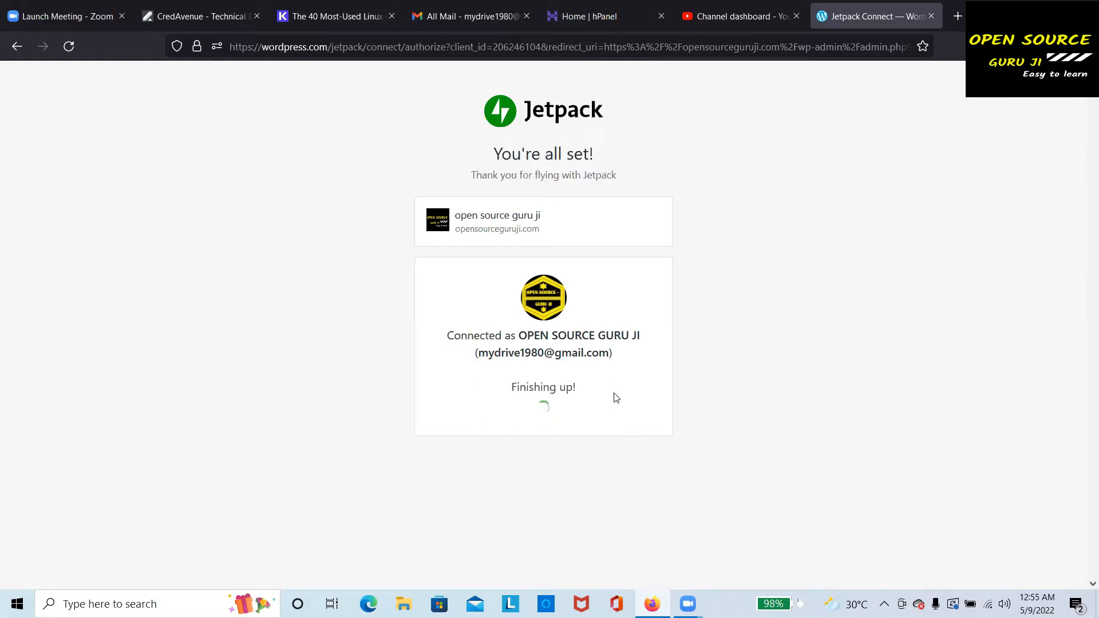
# Review the features and prices of the Jetpack plan bundles and the additional products
pyautogui.scroll(-4, 681, 309)
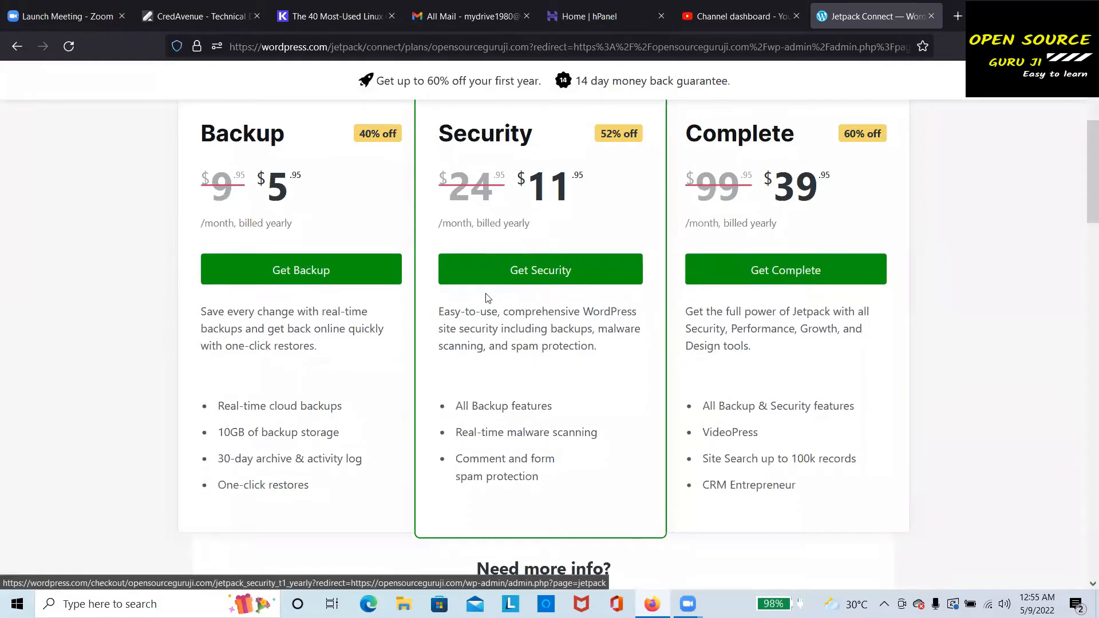
pyautogui.scroll(2, 550, 280)
pyautogui.scroll(-11, 573, 400)
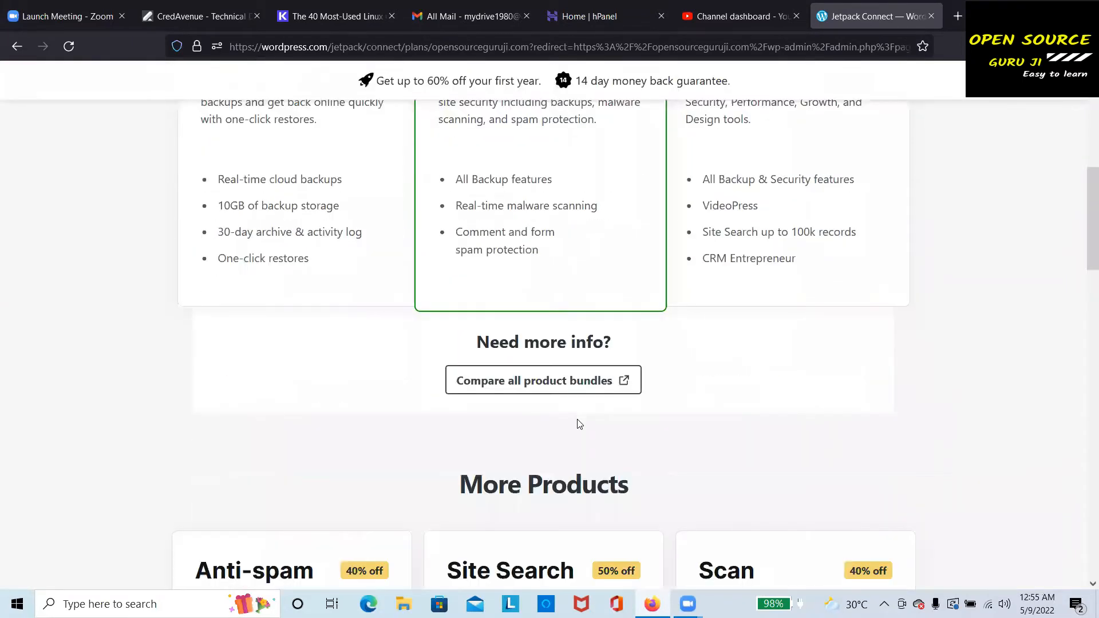
pyautogui.scroll(12, 433, 399)
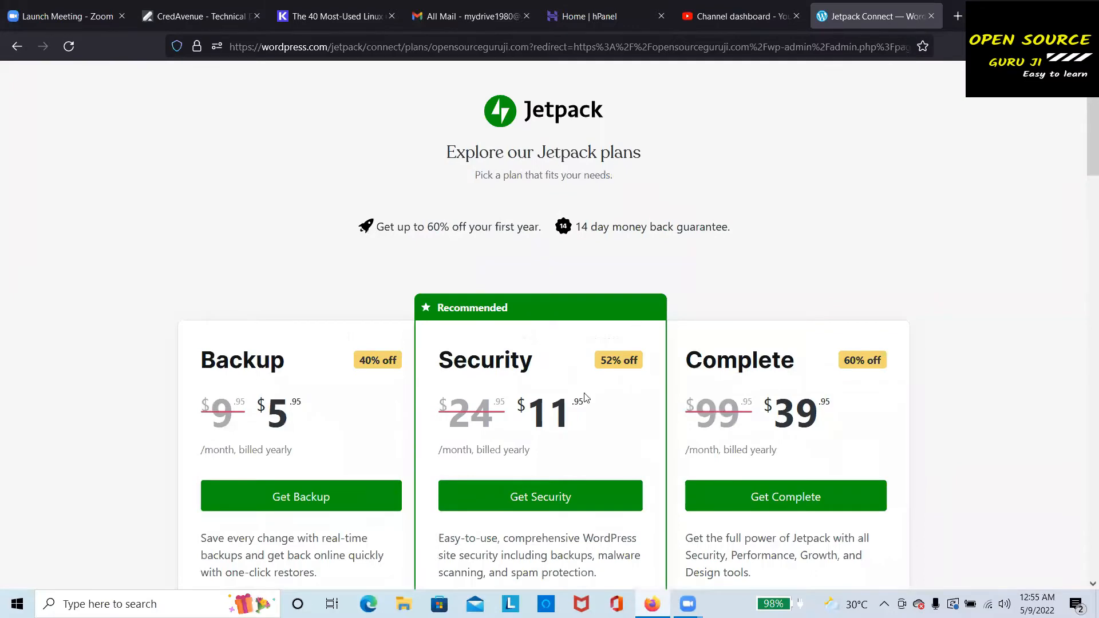
pyautogui.scroll(-1, 283, 314)
pyautogui.scroll(-1, 310, 344)
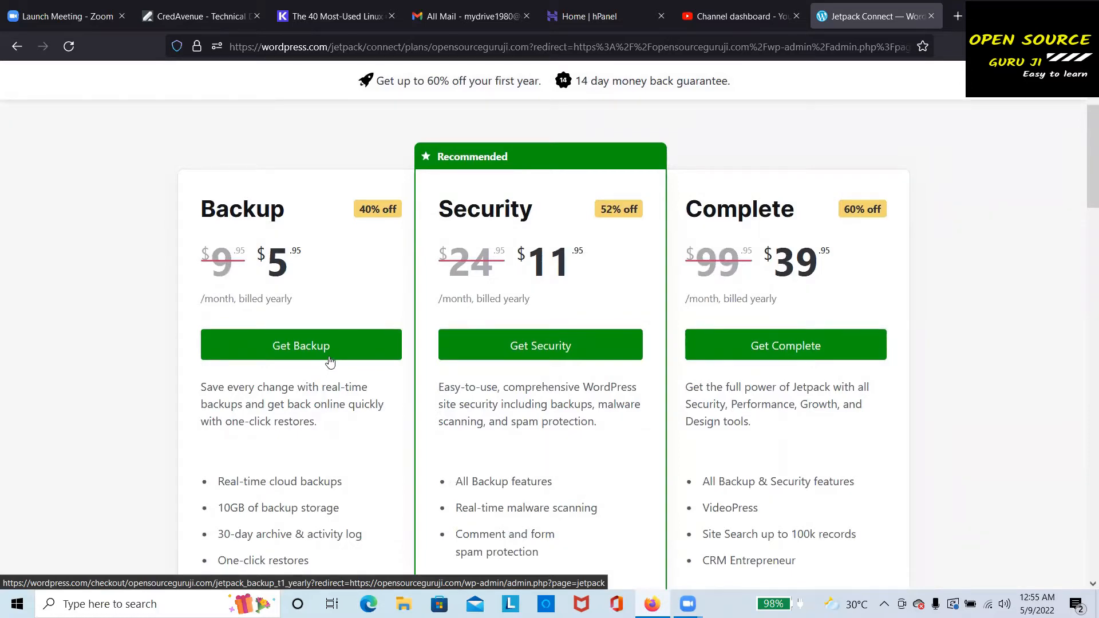
pyautogui.scroll(-5, 353, 518)
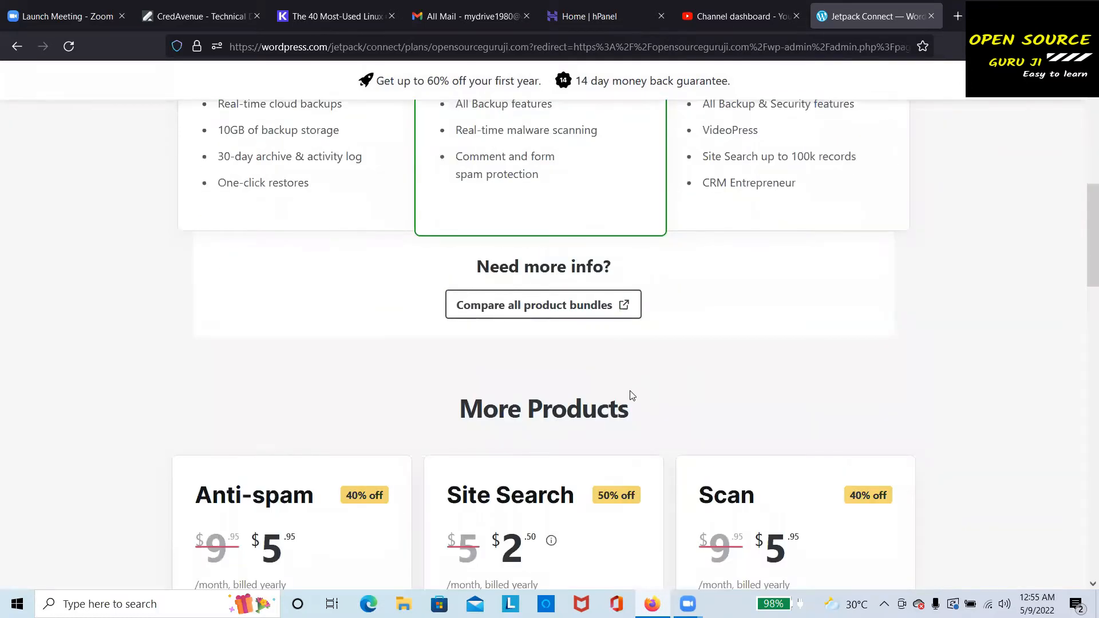
pyautogui.scroll(-9, 632, 395)
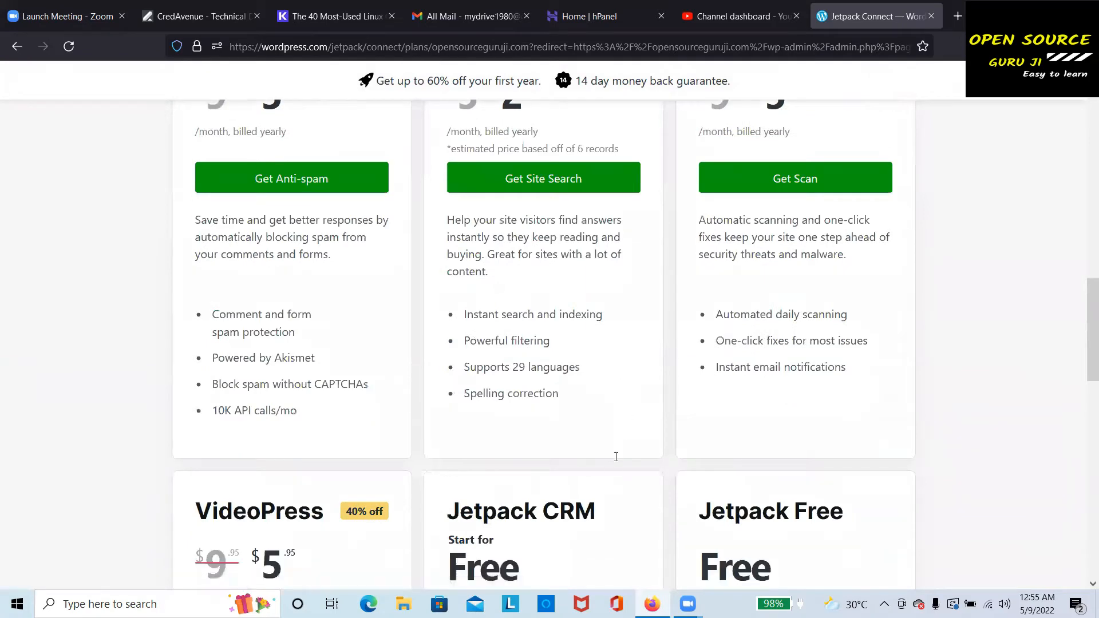
# Choose the Jetpack Free plan from the additional products
pyautogui.scroll(-1, 608, 464)
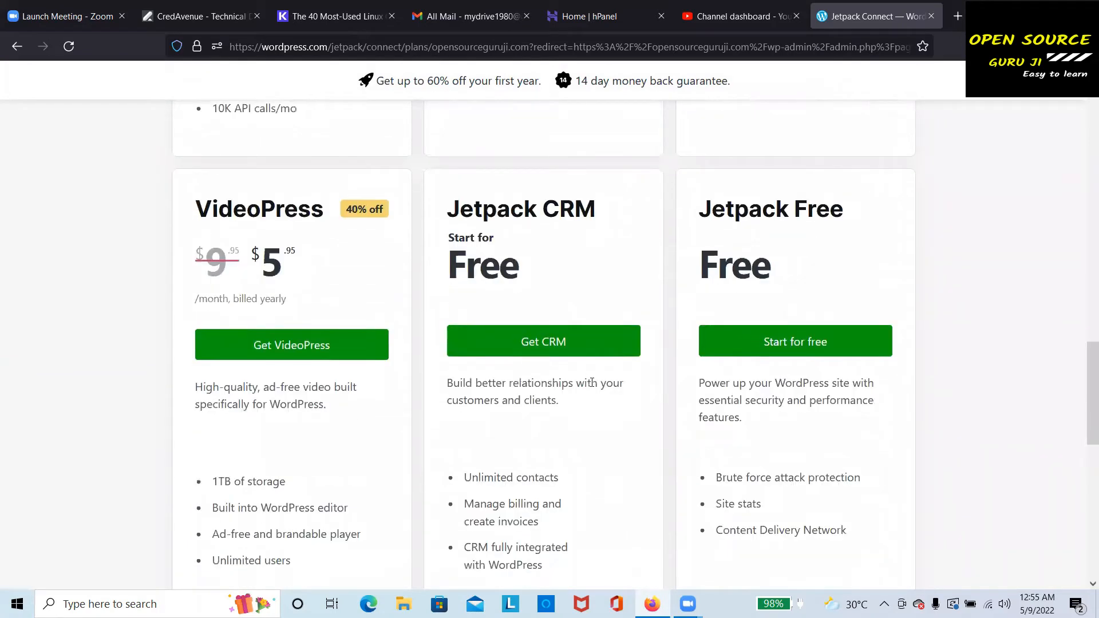
pyautogui.scroll(-3, 592, 383)
pyautogui.scroll(3, 743, 275)
pyautogui.scroll(-1, 826, 222)
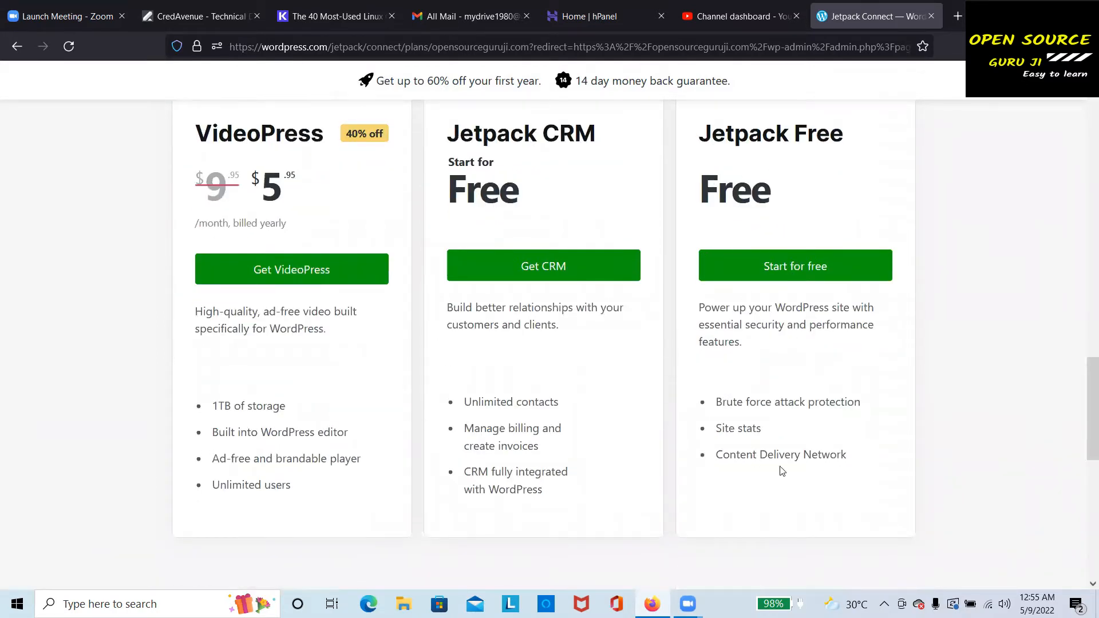
pyautogui.click(804, 270)
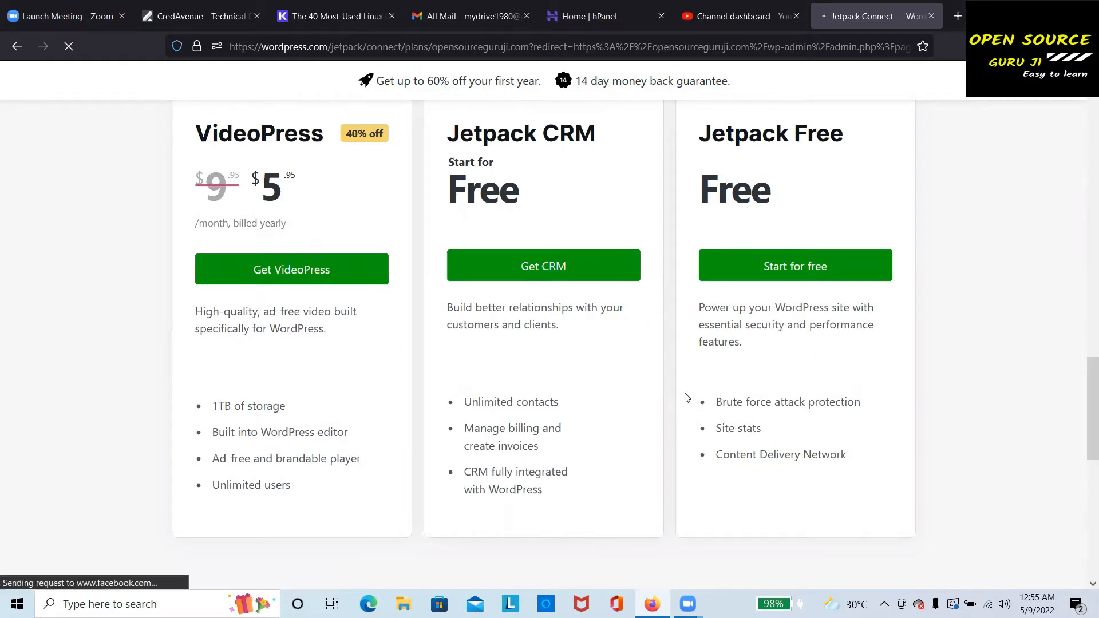
# Set the site type to Personal in the Jetpack recommendations assistant and continue to the feature questions
pyautogui.scroll(-2, 685, 326)
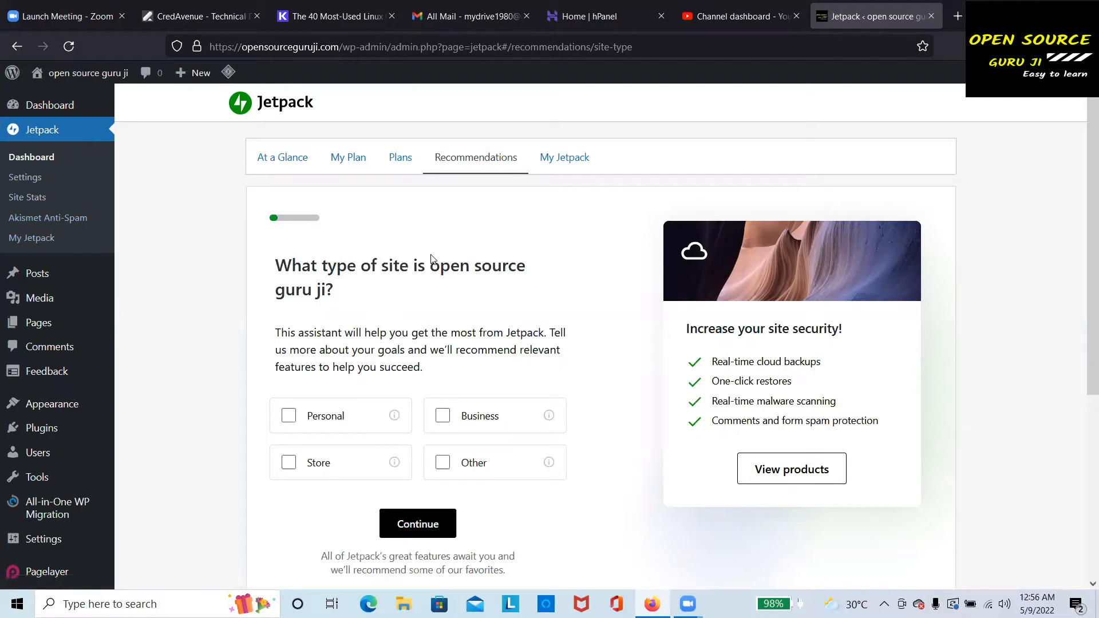
pyautogui.scroll(-2, 353, 370)
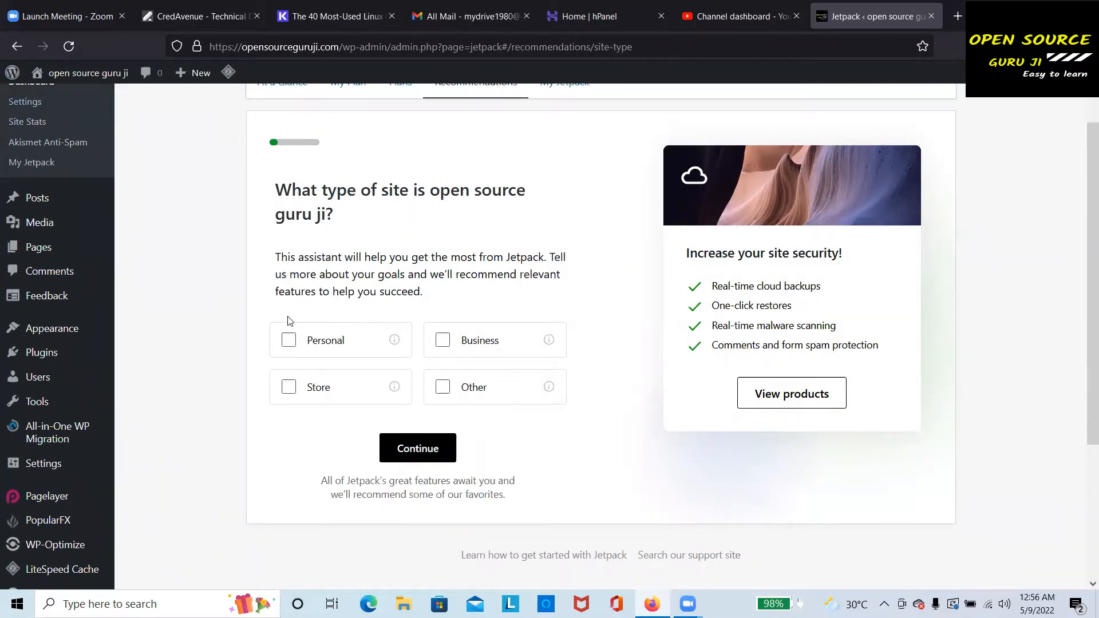
pyautogui.click(288, 343)
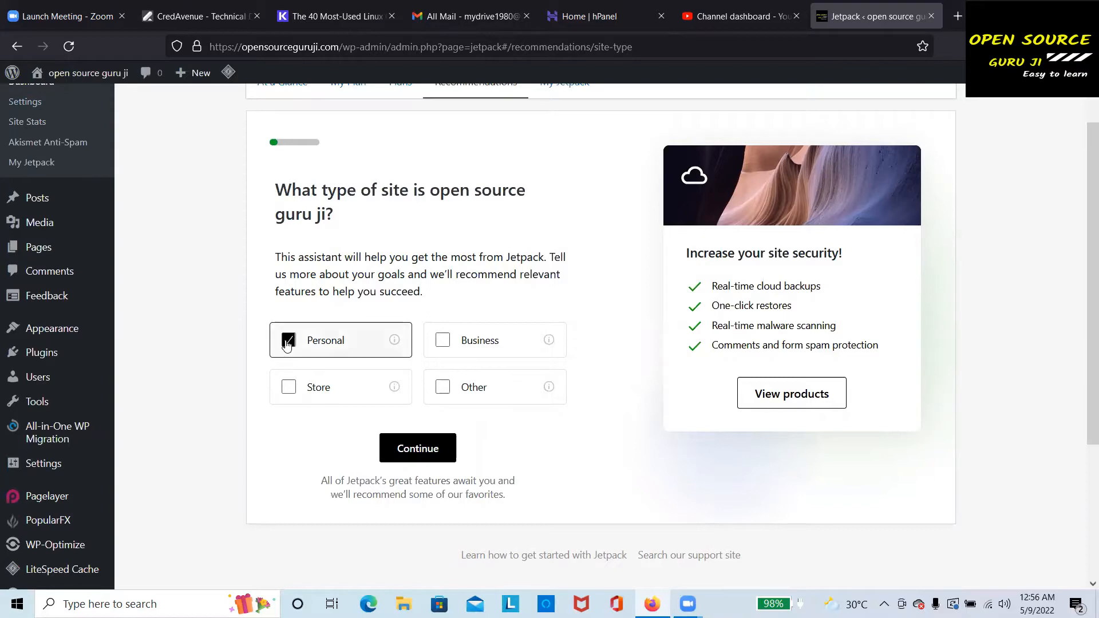
pyautogui.scroll(-2, 590, 435)
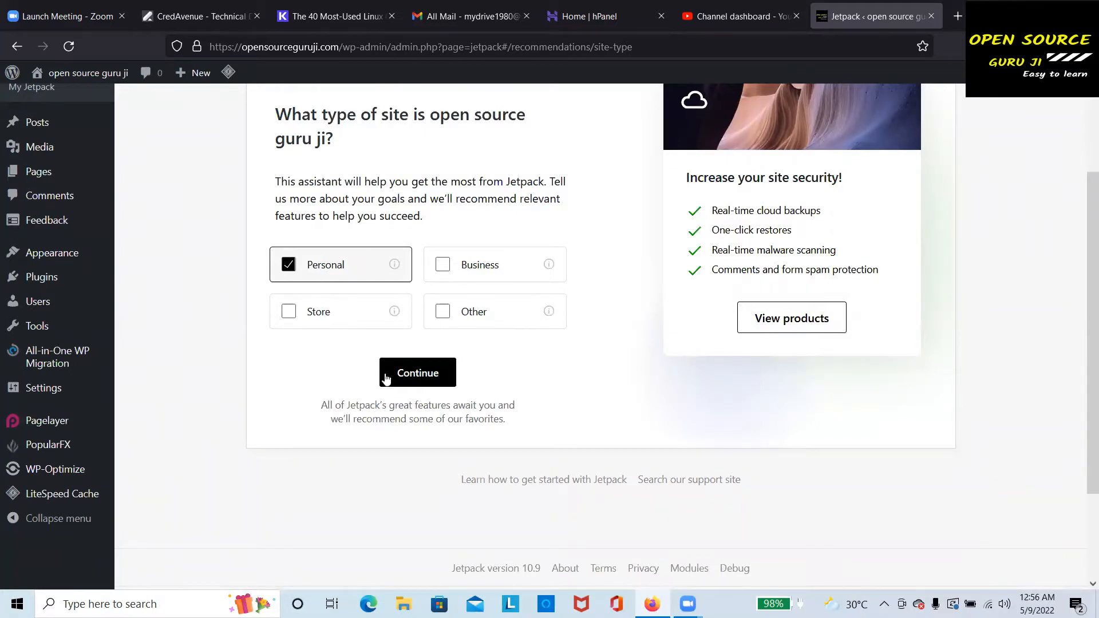
pyautogui.click(417, 374)
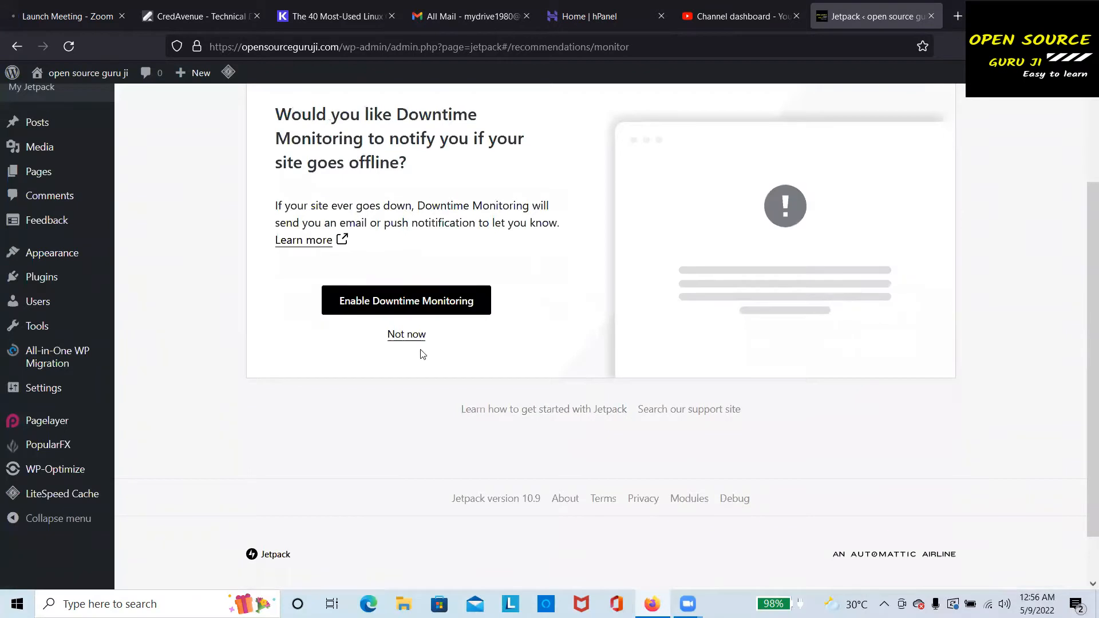
# Accept all the assistant's recommended features: Downtime Monitoring, Related Posts, Creative Mail and Site Accelerator
pyautogui.scroll(2, 404, 364)
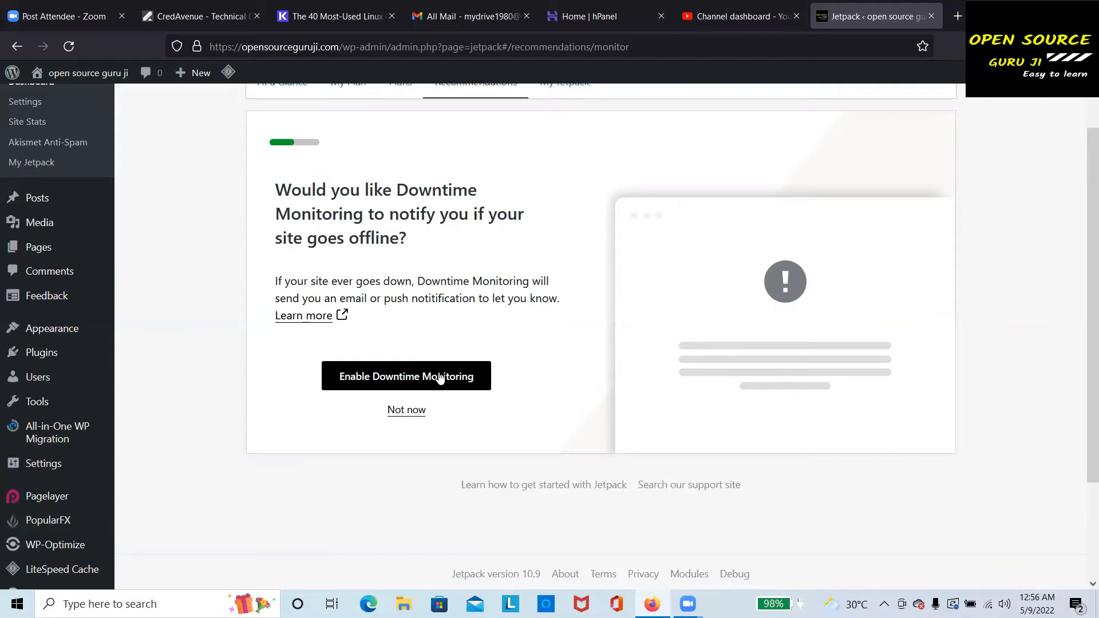
pyautogui.click(415, 379)
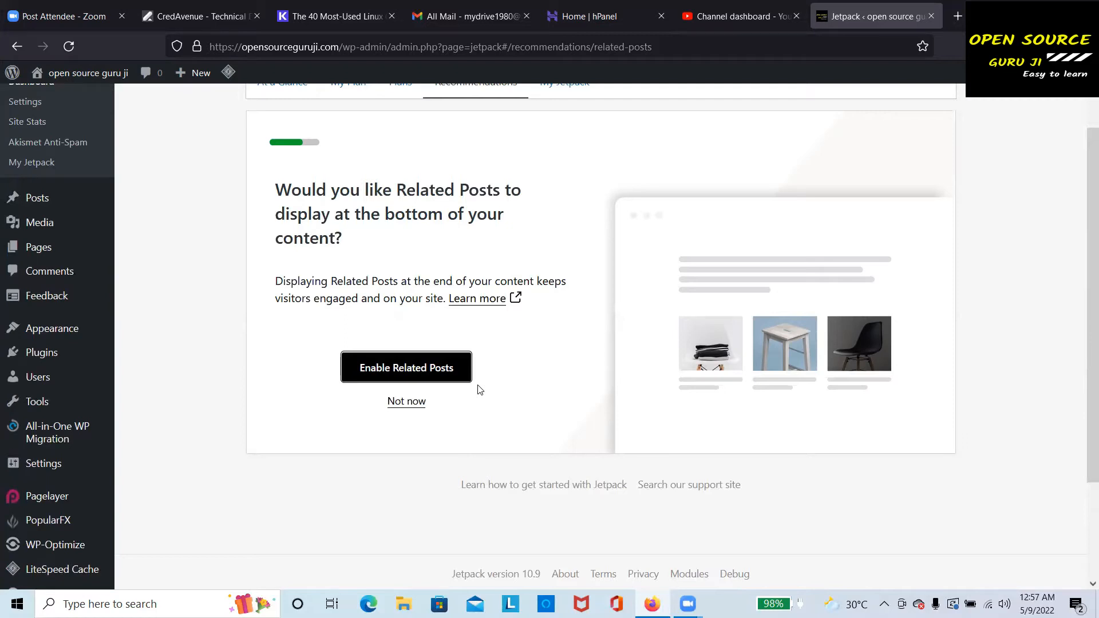
pyautogui.click(448, 375)
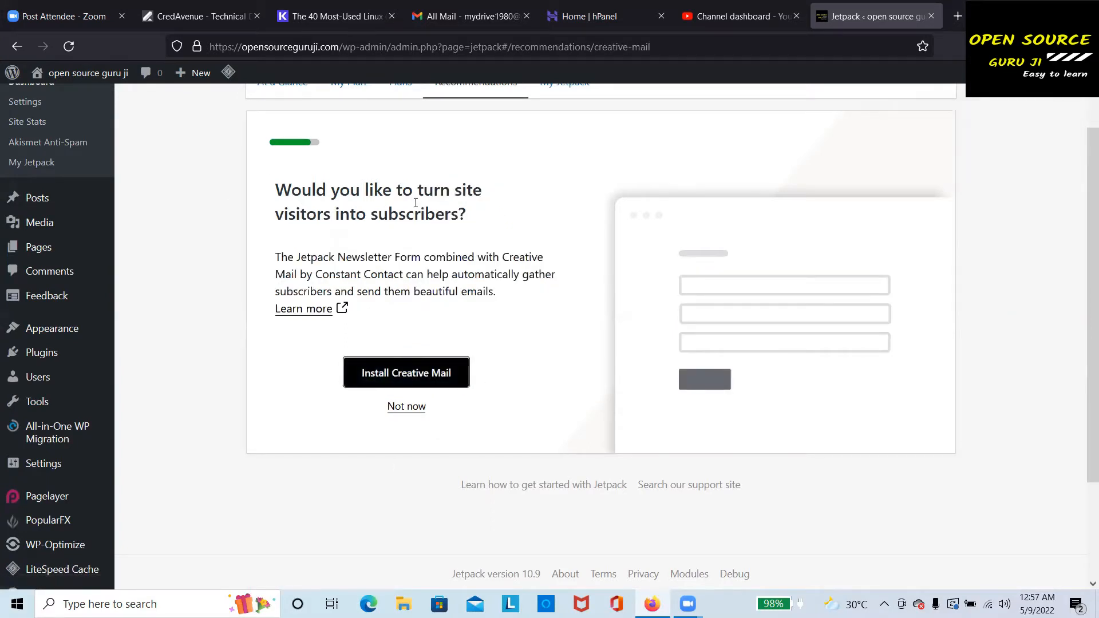
pyautogui.click(432, 381)
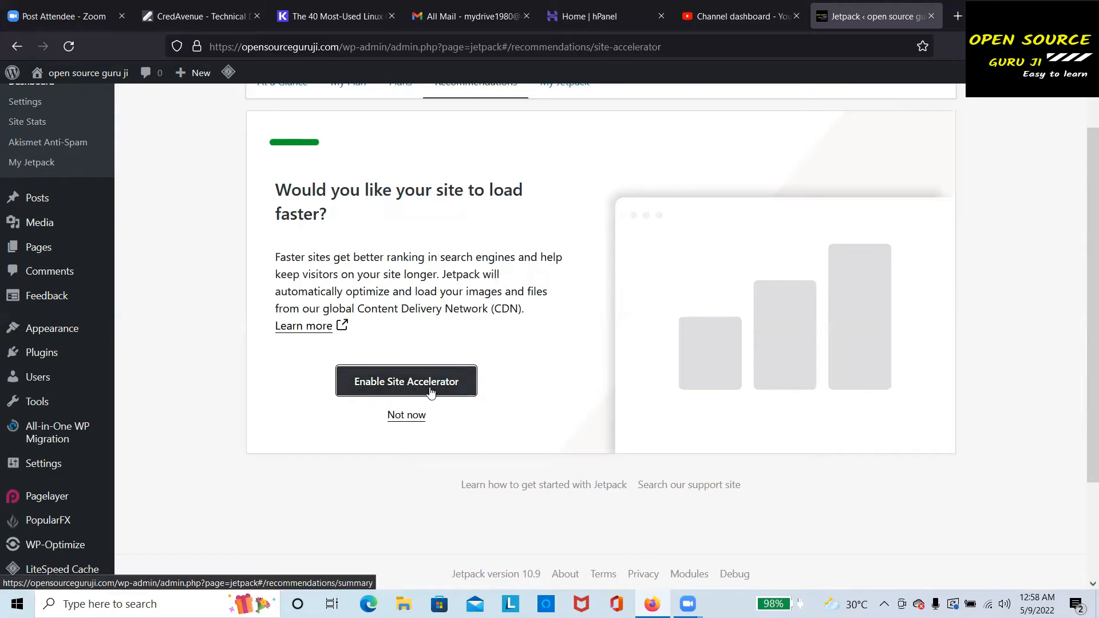
pyautogui.click(431, 392)
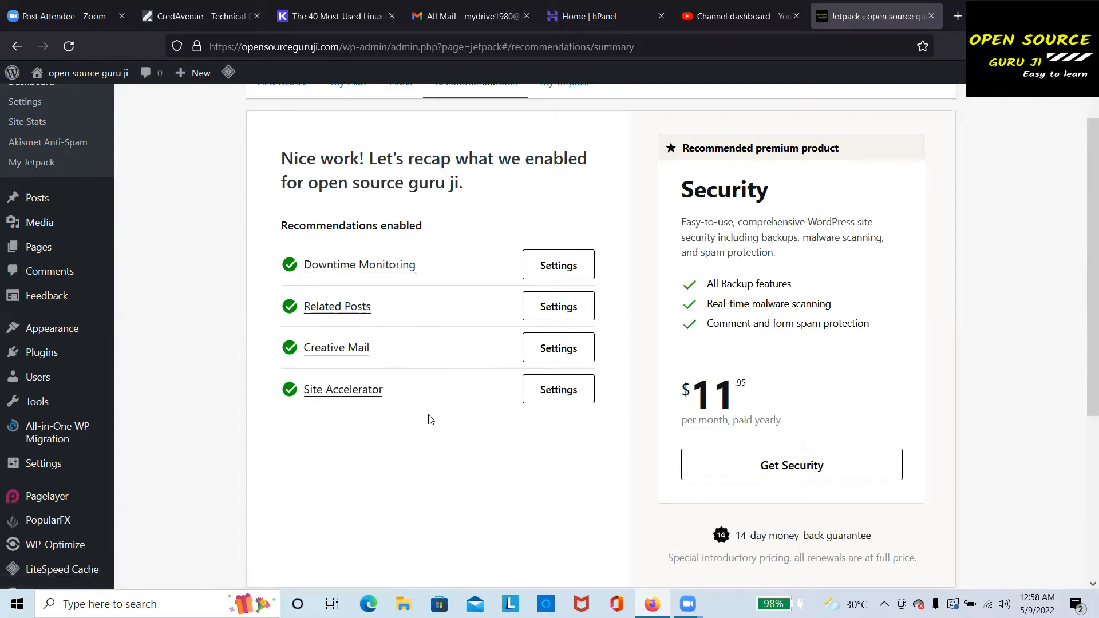
# Review the recap of enabled recommendations and open the settings for Downtime Monitoring
pyautogui.scroll(-4, 429, 419)
pyautogui.scroll(5, 427, 415)
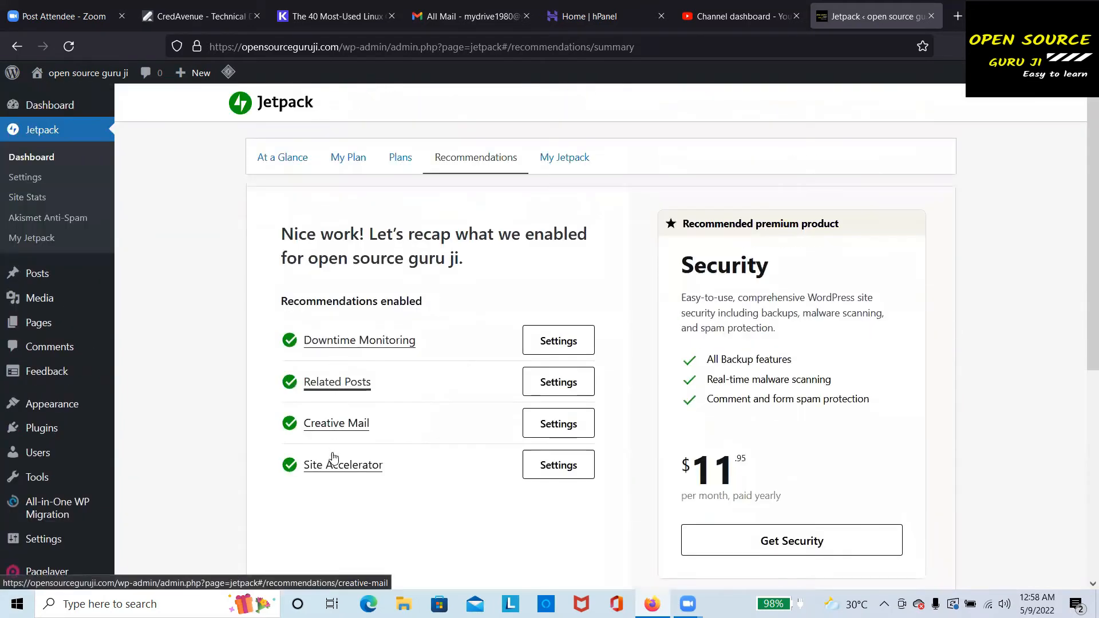
pyautogui.click(570, 346)
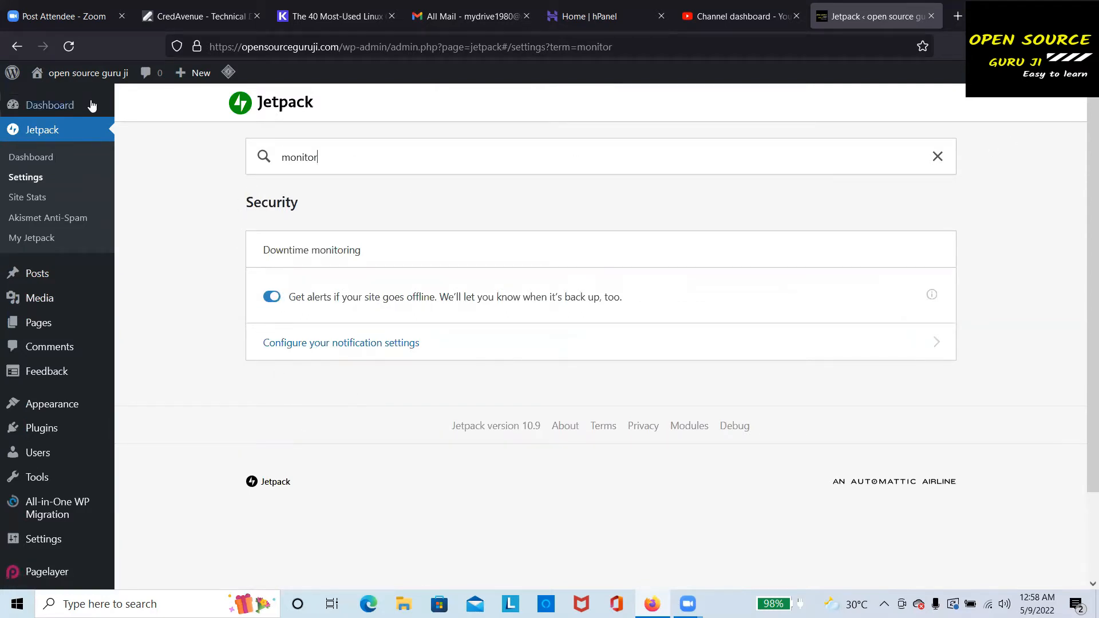
# Examine the full Jetpack security settings, from backups and downtime monitoring to brute force protection and WordPress.com login
pyautogui.click(30, 178)
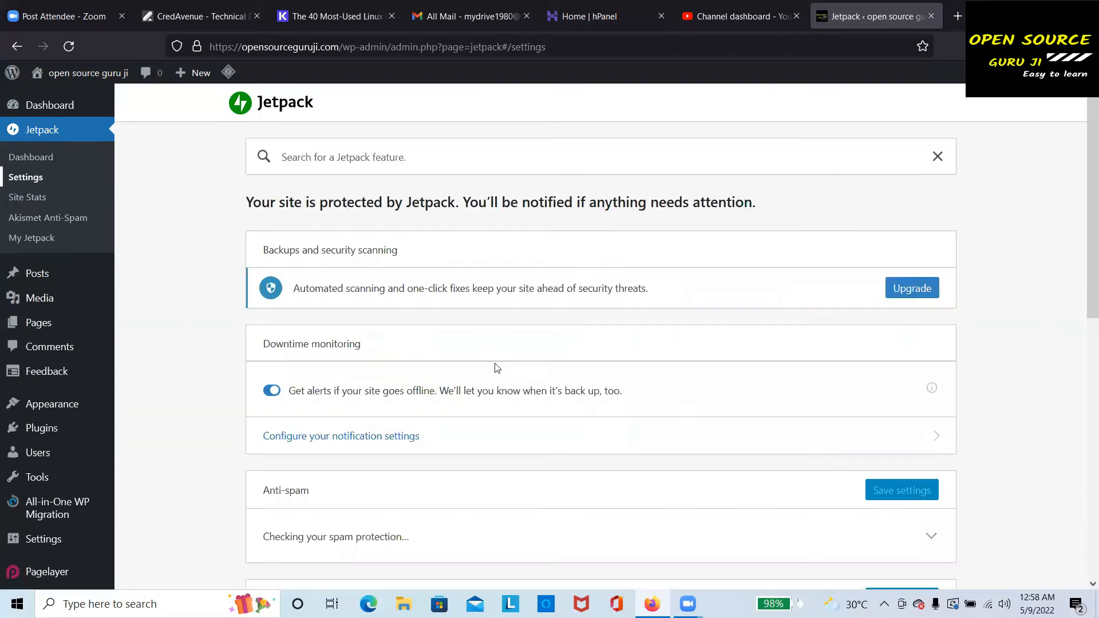
pyautogui.scroll(-2, 511, 344)
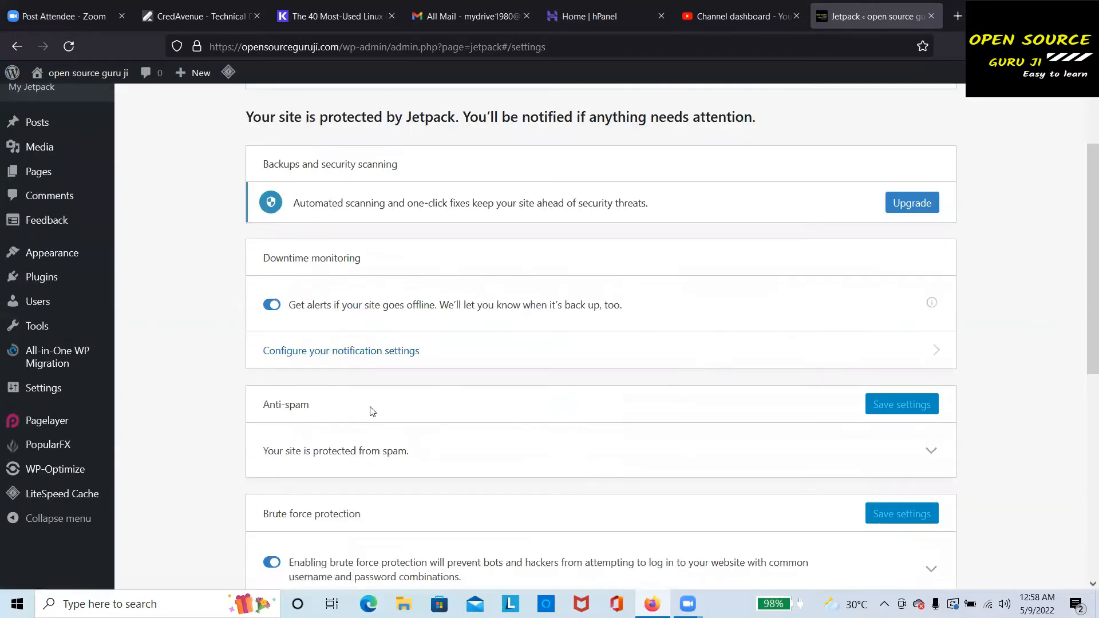
pyautogui.scroll(-2, 372, 411)
pyautogui.scroll(-5, 930, 368)
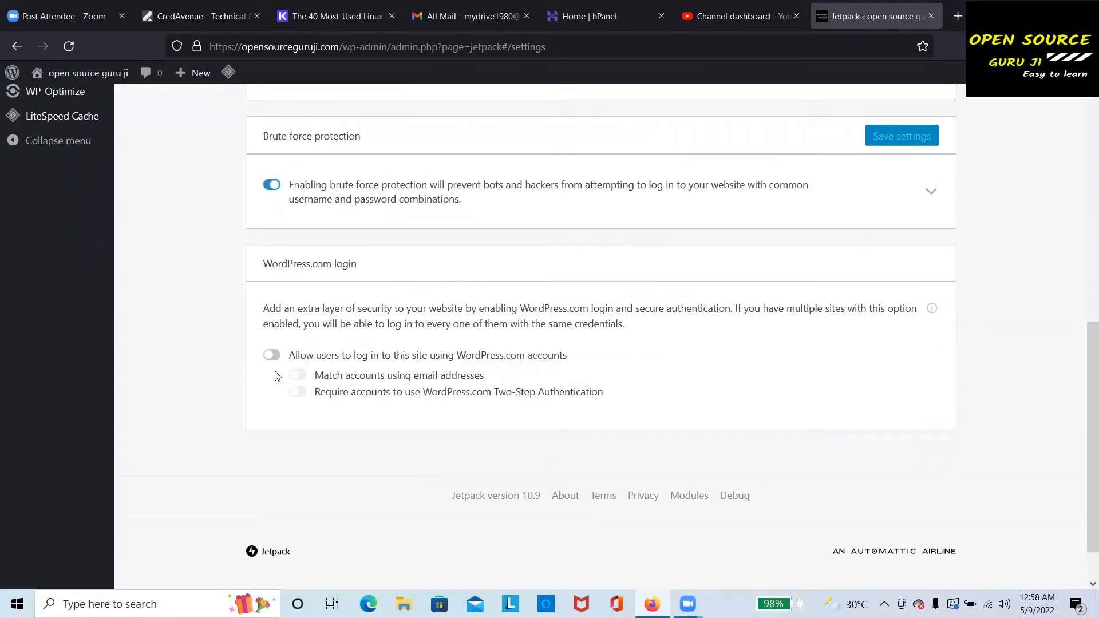
pyautogui.scroll(15, 403, 395)
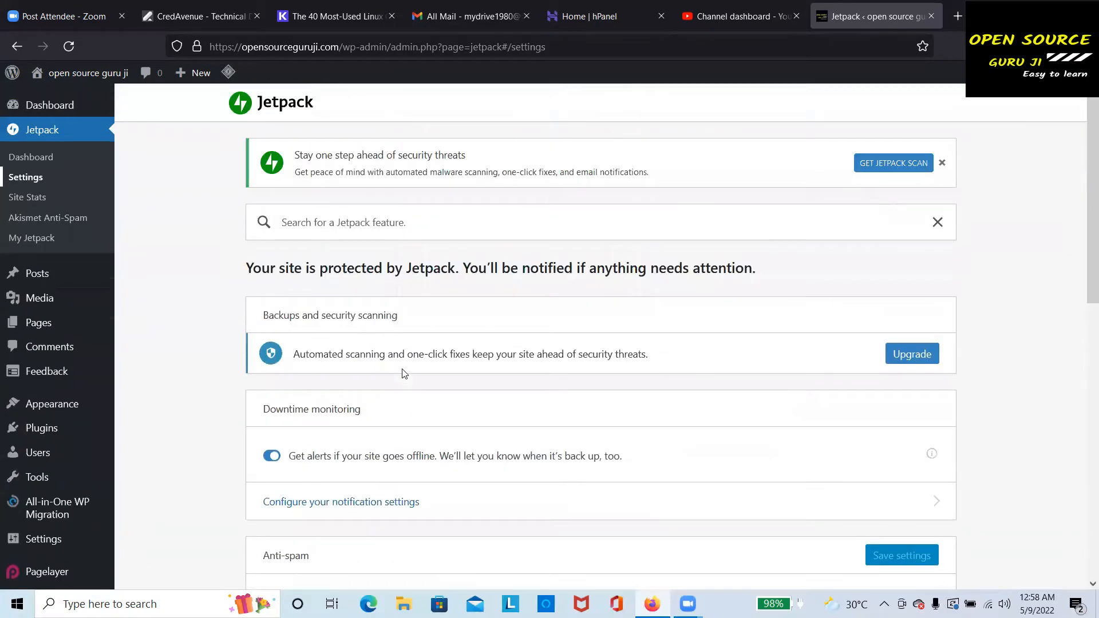
pyautogui.scroll(-15, 404, 374)
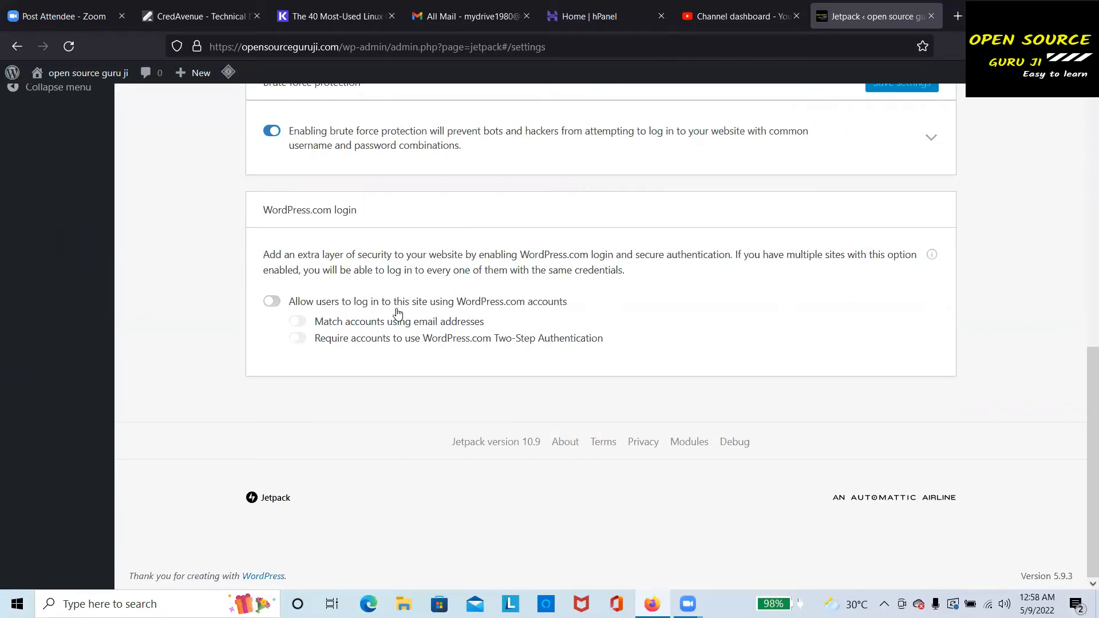
pyautogui.scroll(15, 734, 325)
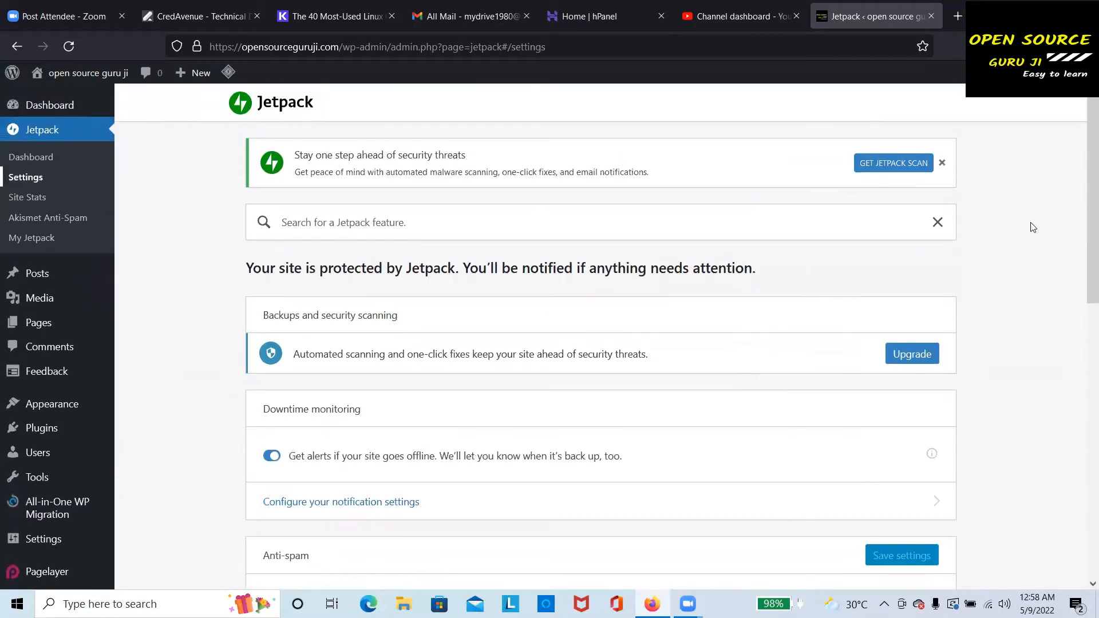
# Examine the At a Glance overview of the Jetpack dashboard, including Site Stats and Security
pyautogui.click(30, 155)
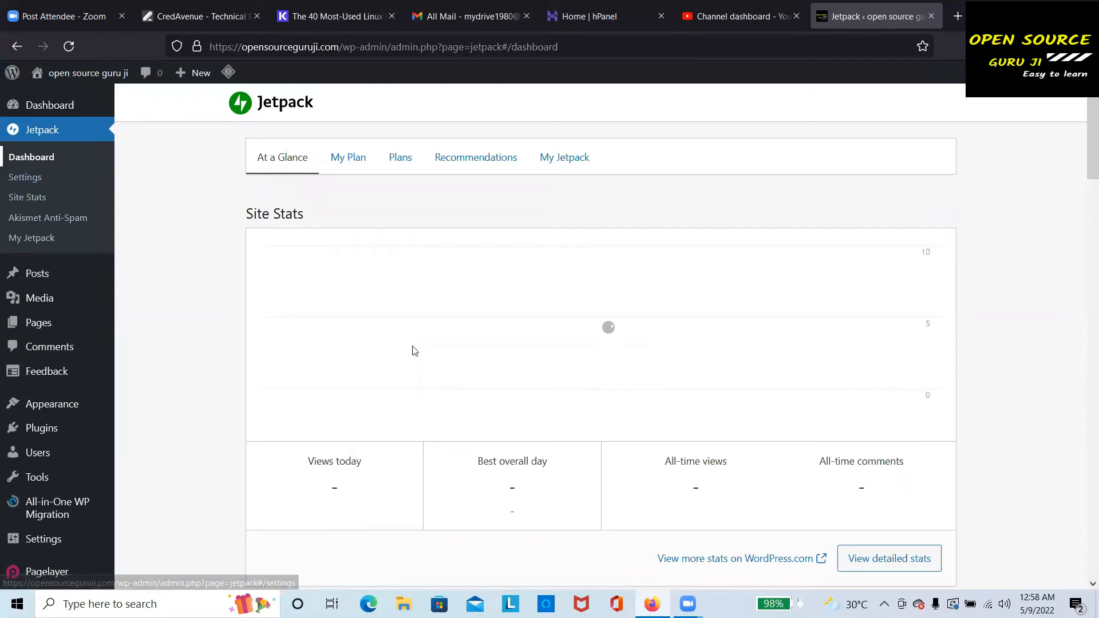
pyautogui.scroll(-2, 481, 386)
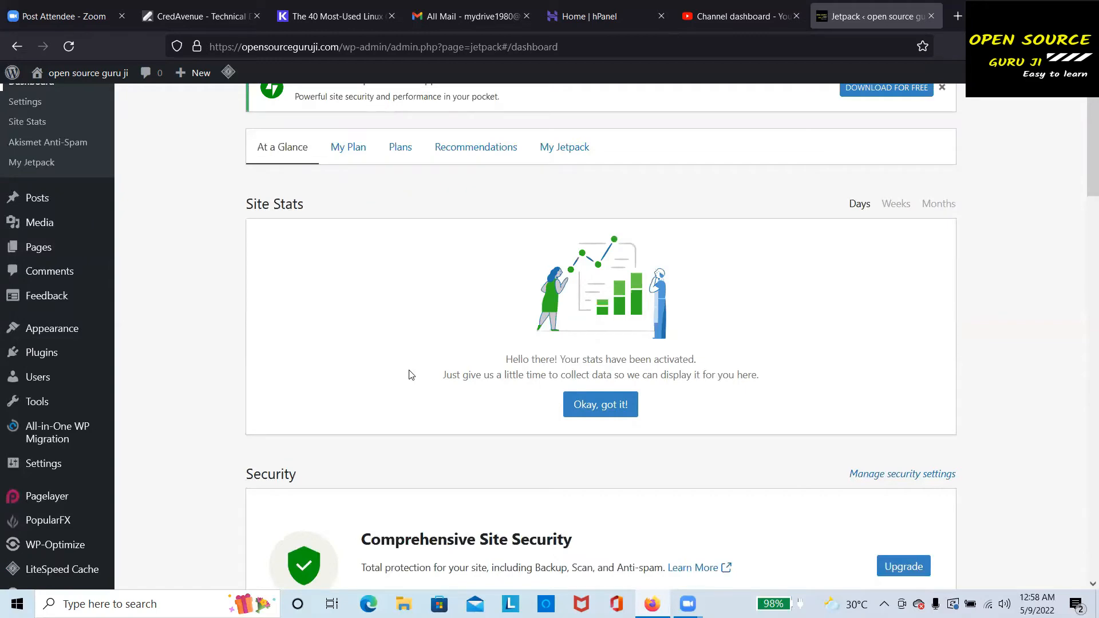
pyautogui.scroll(-4, 409, 375)
pyautogui.scroll(4, 674, 315)
pyautogui.scroll(2, 425, 258)
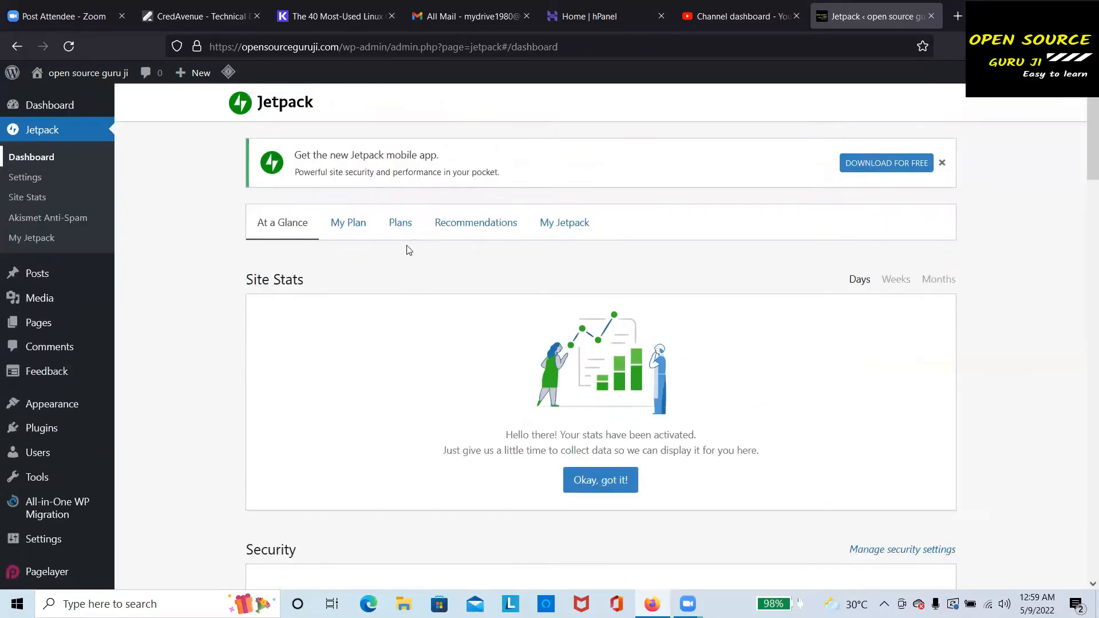
# Review the My Plan details and the available Jetpack plans with their pricing, and close the pricing page
pyautogui.click(363, 235)
pyautogui.scroll(-2, 680, 385)
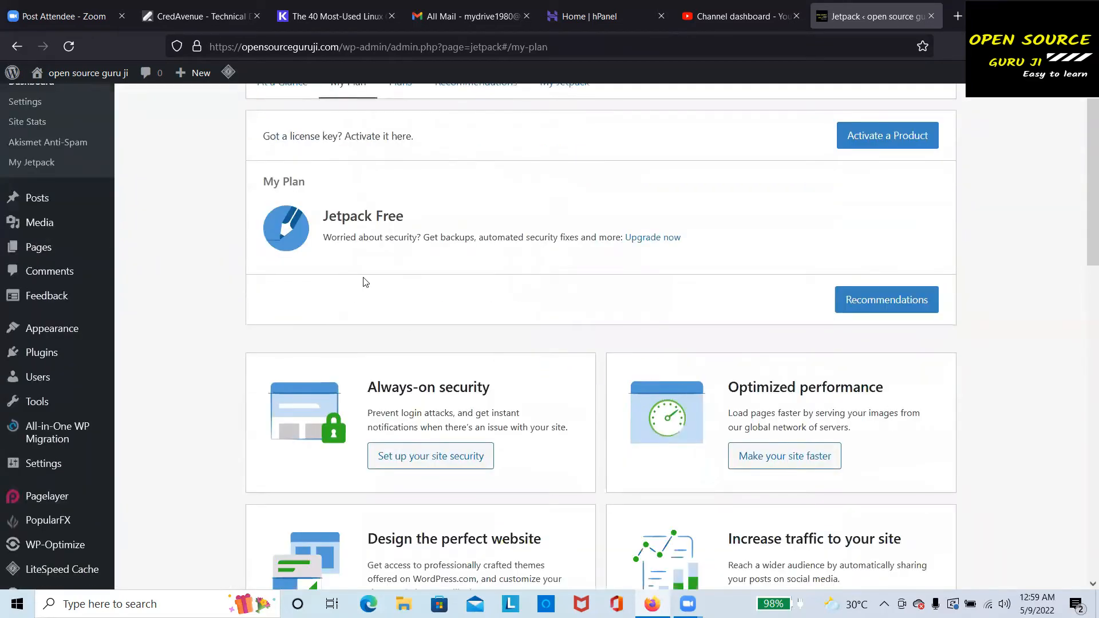
pyautogui.scroll(2, 401, 275)
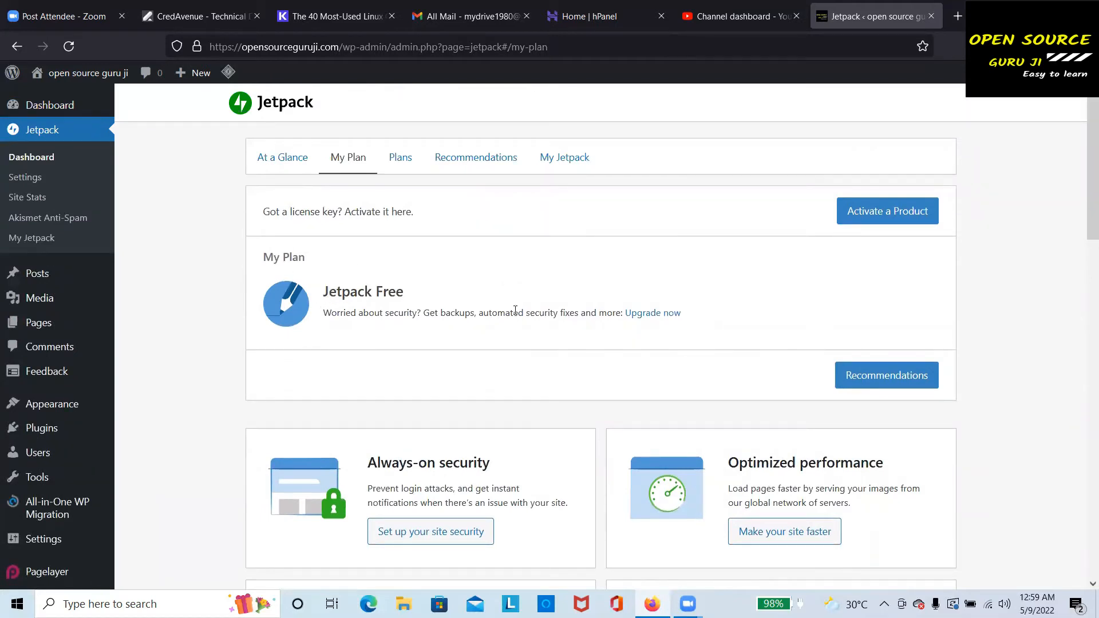
pyautogui.scroll(-7, 512, 350)
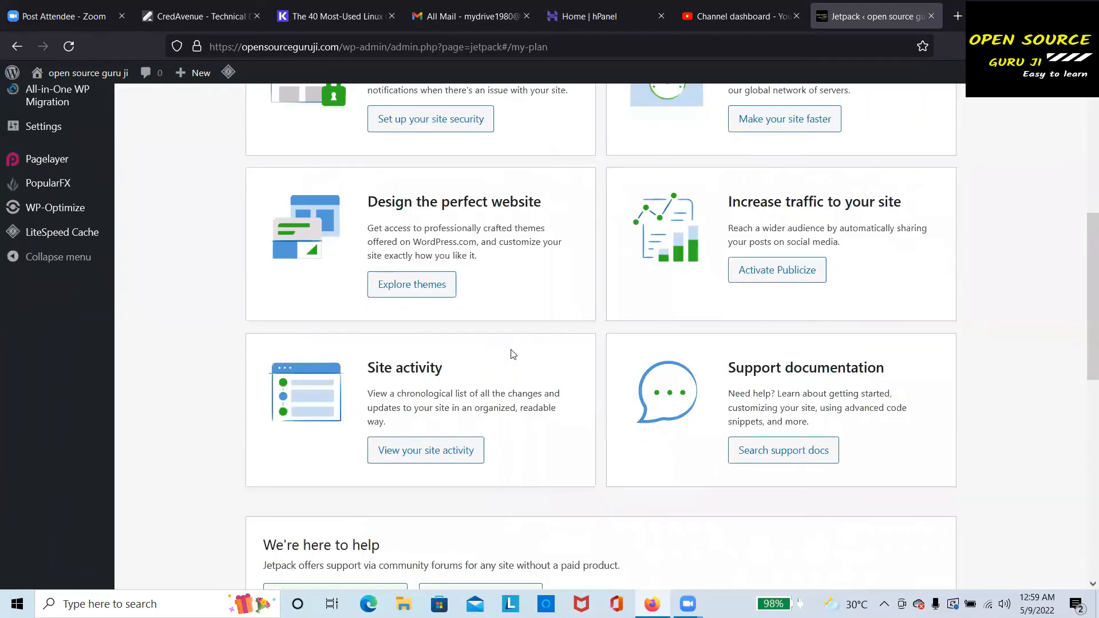
pyautogui.scroll(7, 511, 351)
pyautogui.click(405, 170)
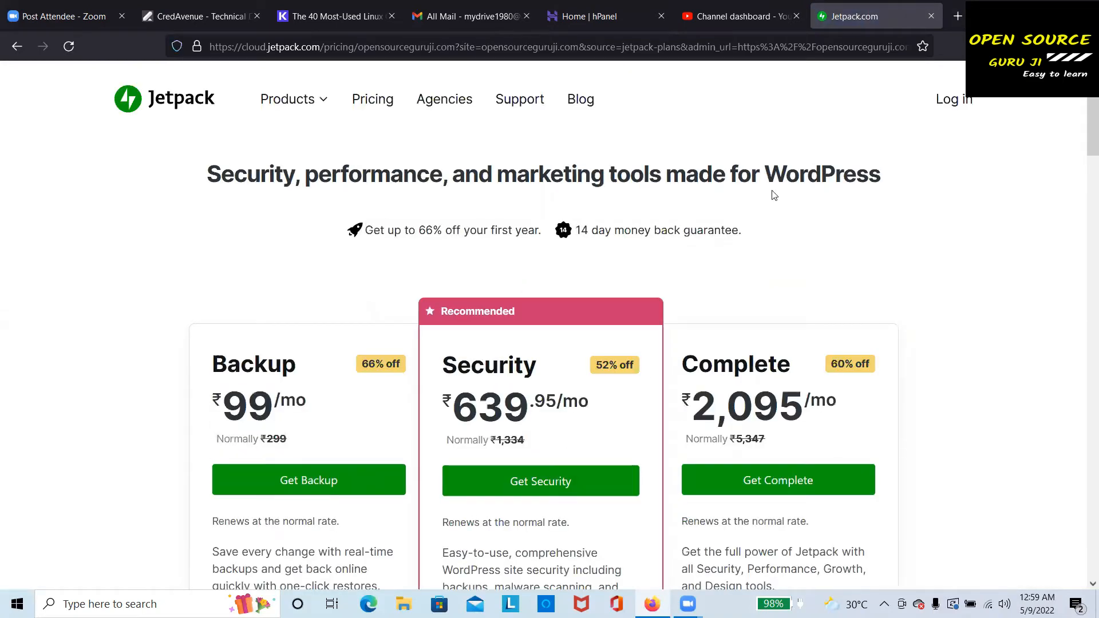
pyautogui.click(932, 16)
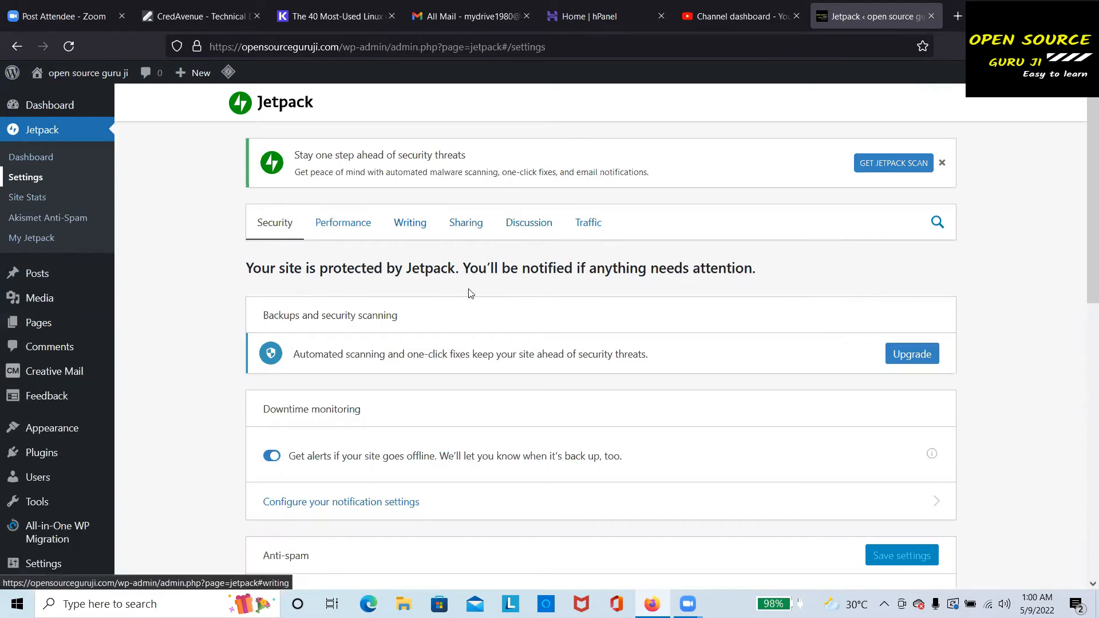
# Enable sharing buttons for posts and pages in Jetpack's Sharing settings
pyautogui.scroll(-3, 518, 399)
pyautogui.scroll(3, 519, 395)
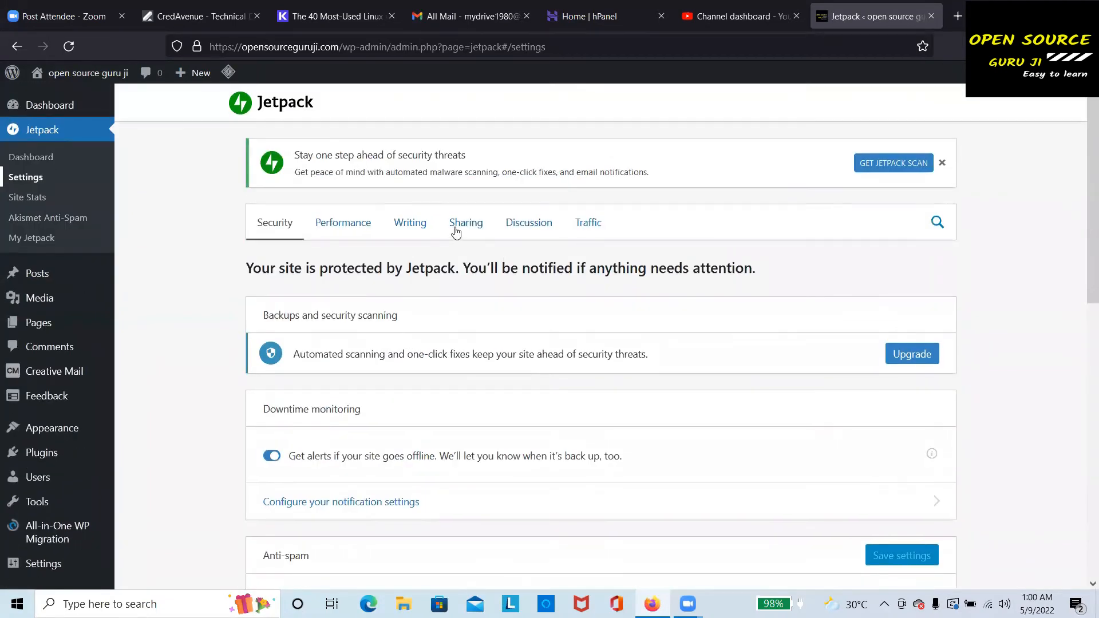
pyautogui.click(465, 223)
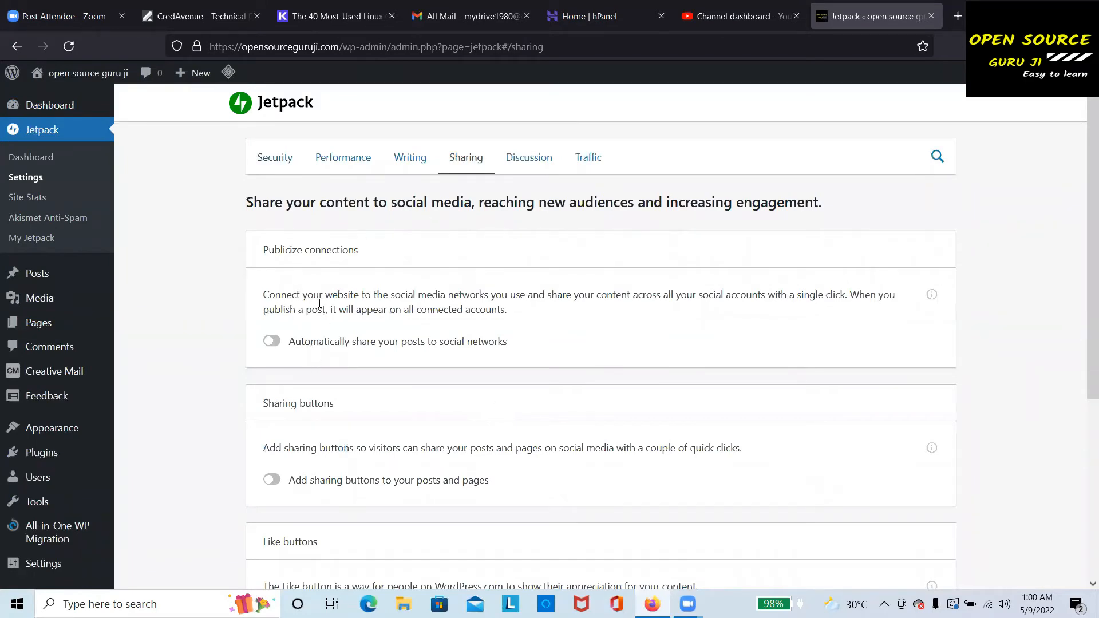
pyautogui.scroll(-1, 349, 410)
pyautogui.click(274, 407)
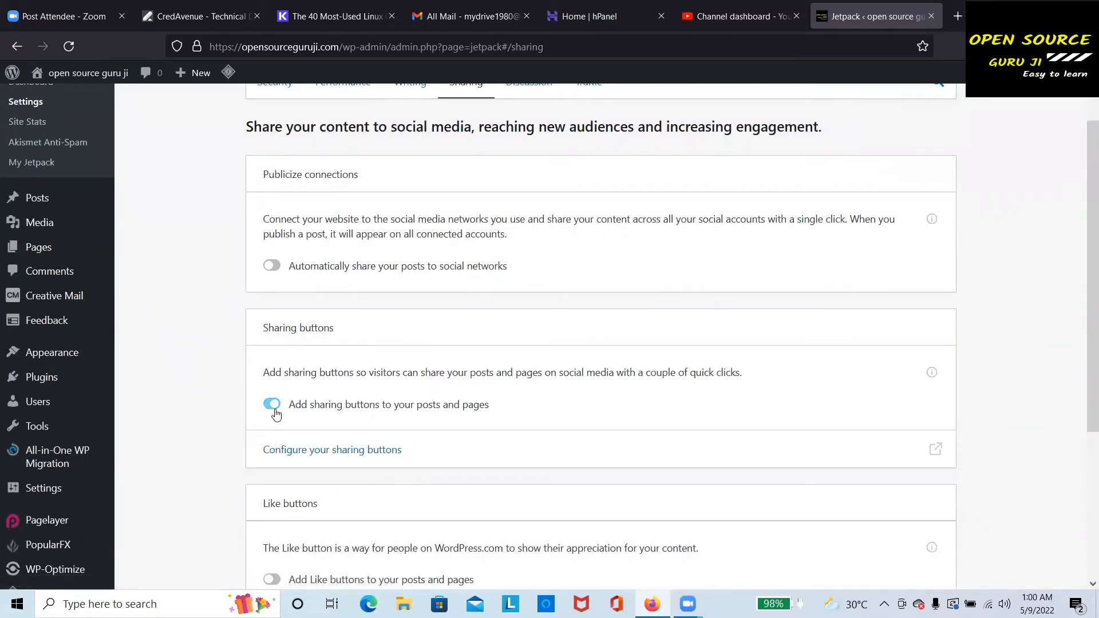
# Open the sharing buttons configuration on WordPress.com and examine its placement options, preview, button style and Like settings
pyautogui.click(356, 450)
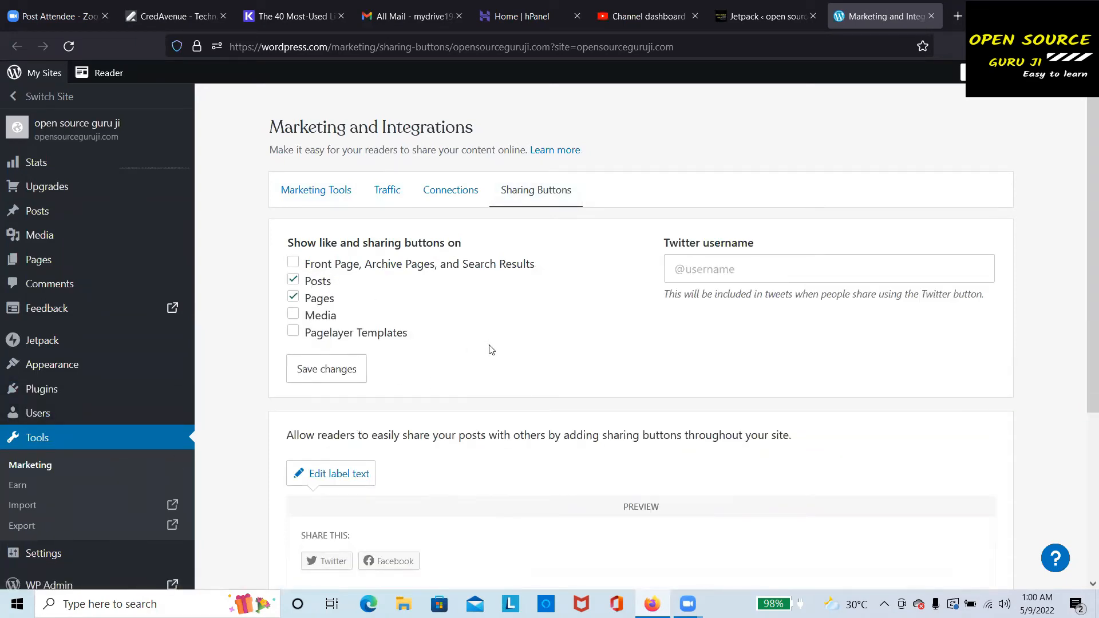
pyautogui.scroll(-4, 489, 349)
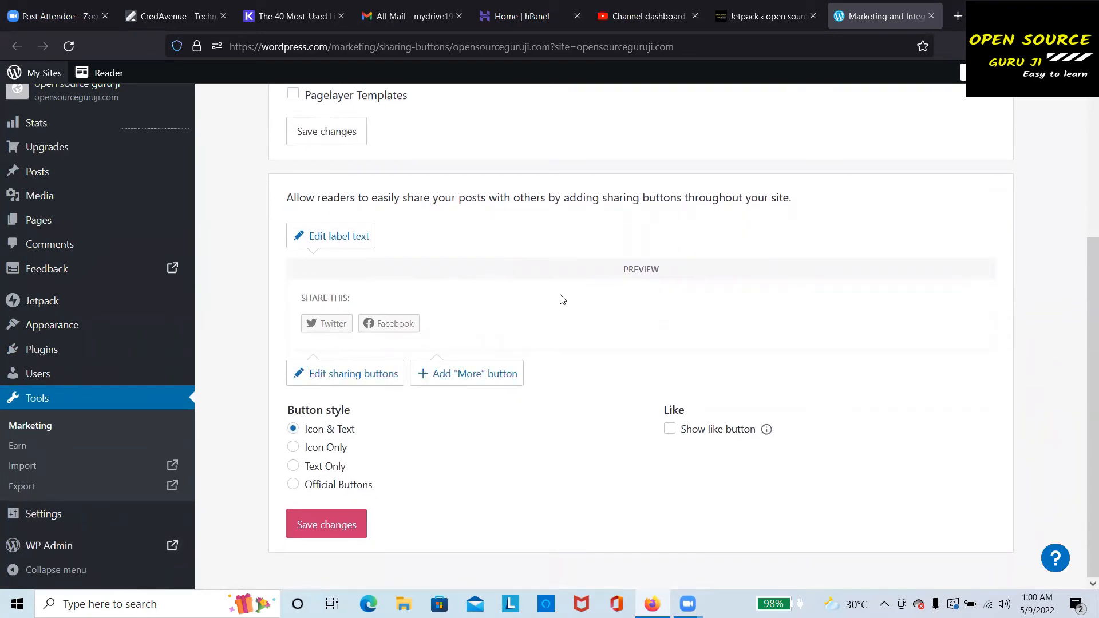
pyautogui.scroll(4, 378, 326)
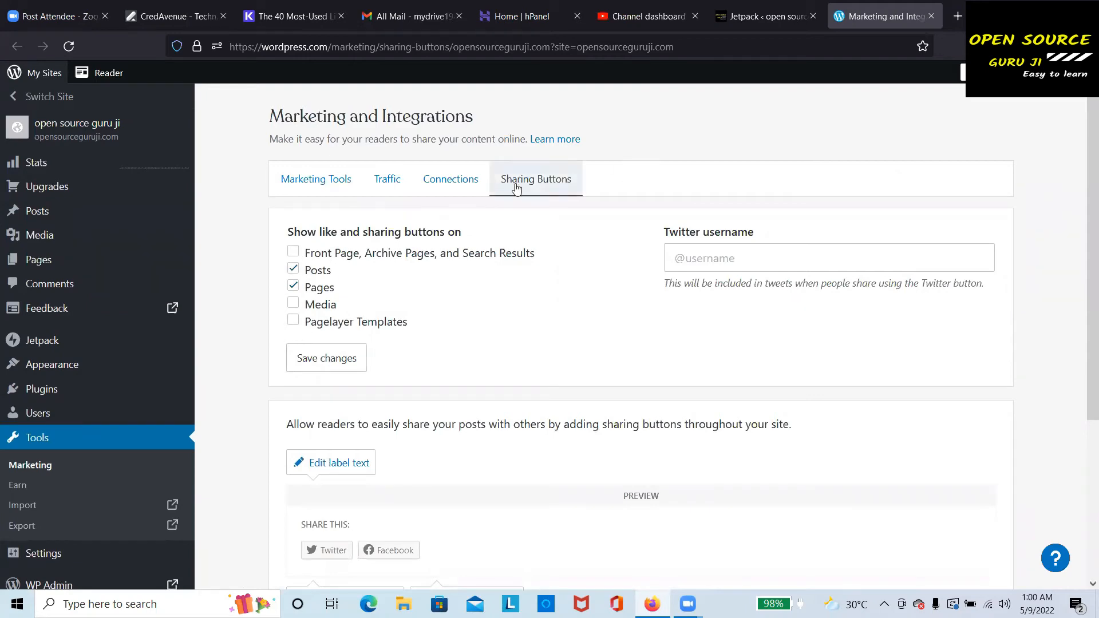
pyautogui.scroll(-3, 396, 424)
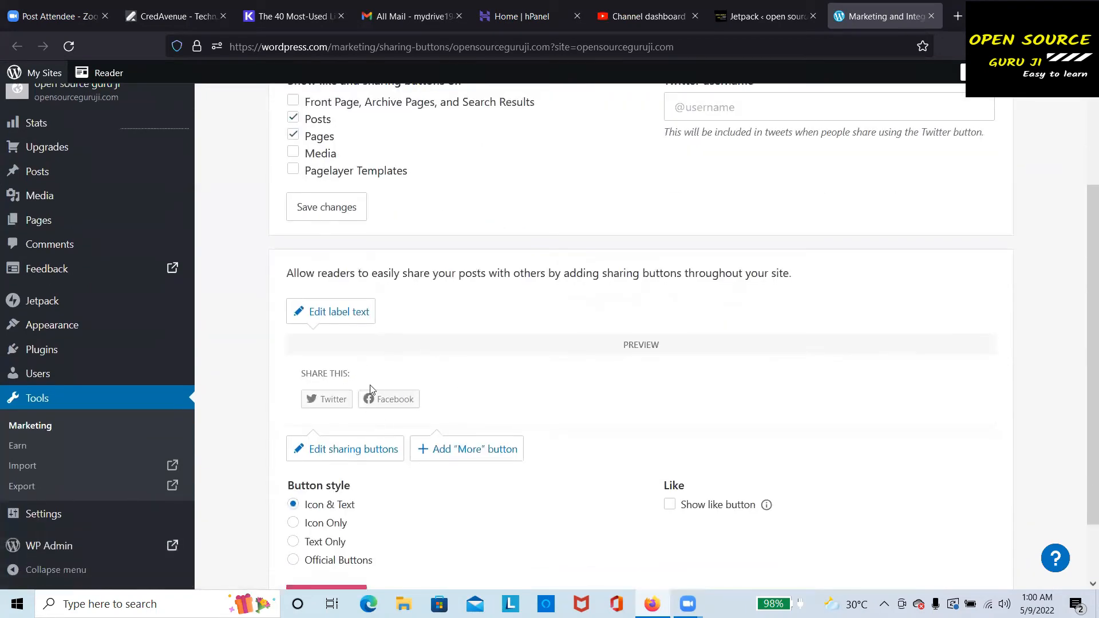
pyautogui.scroll(-2, 343, 355)
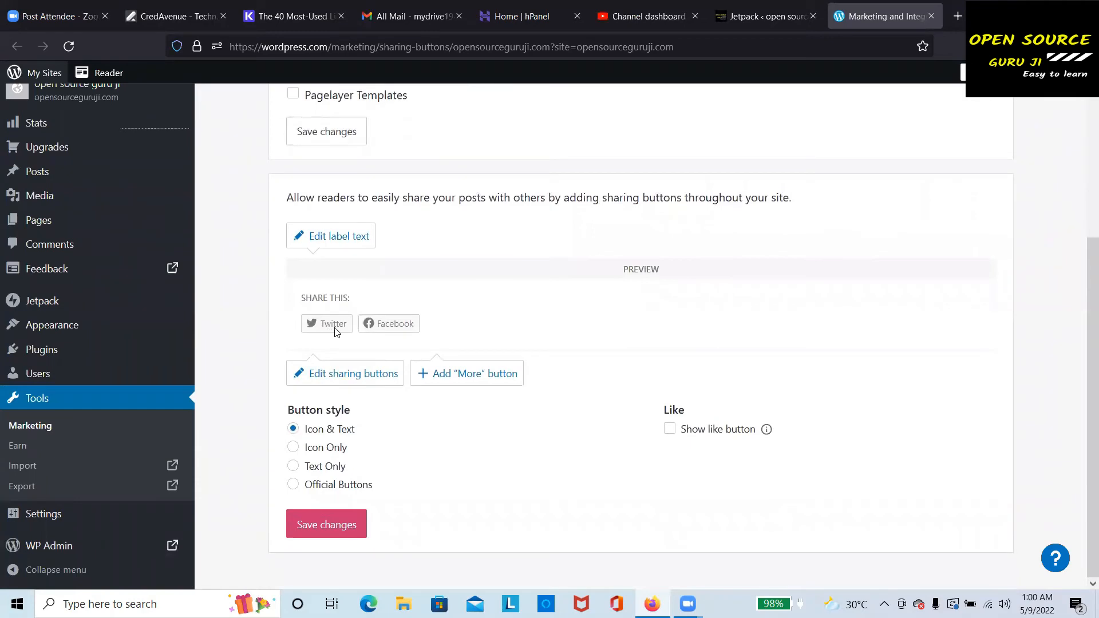
pyautogui.scroll(4, 342, 391)
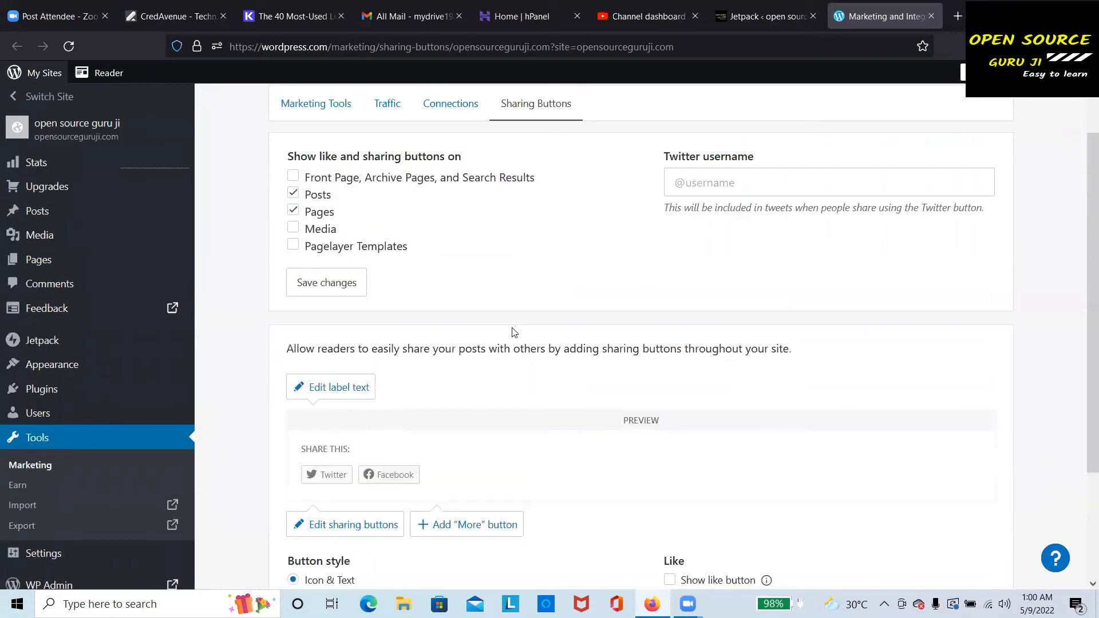
pyautogui.scroll(-4, 400, 418)
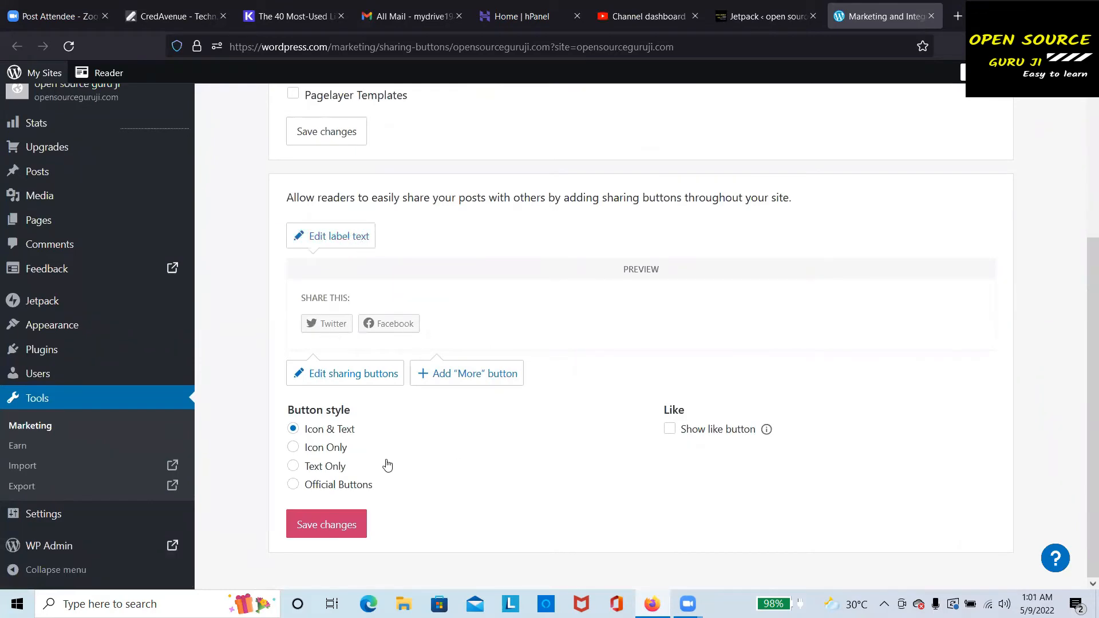
pyautogui.scroll(4, 654, 446)
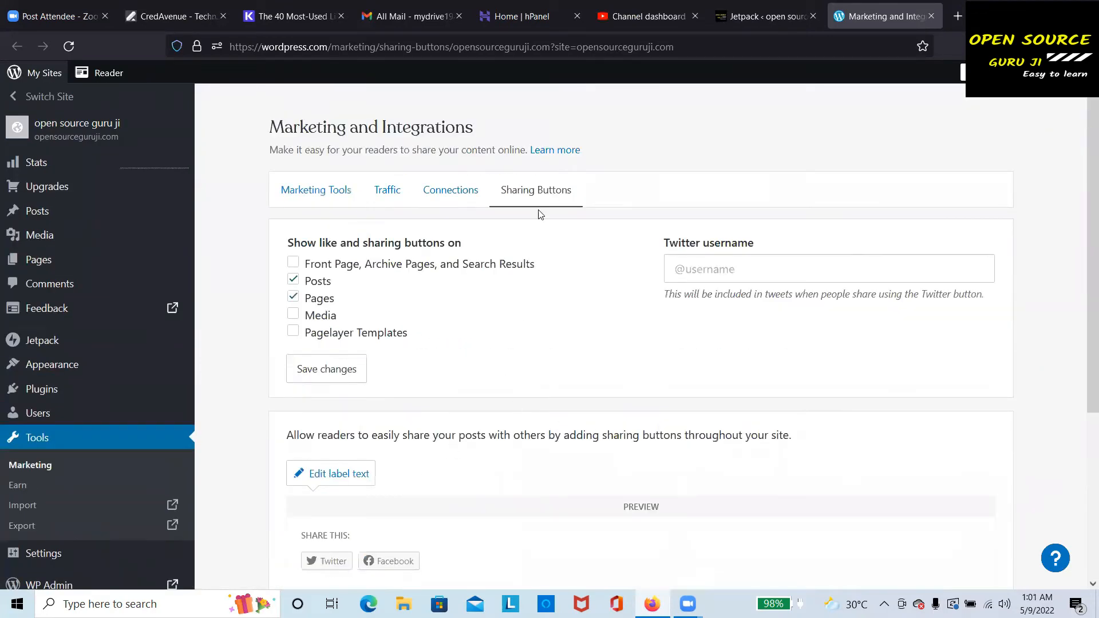
pyautogui.scroll(-4, 398, 431)
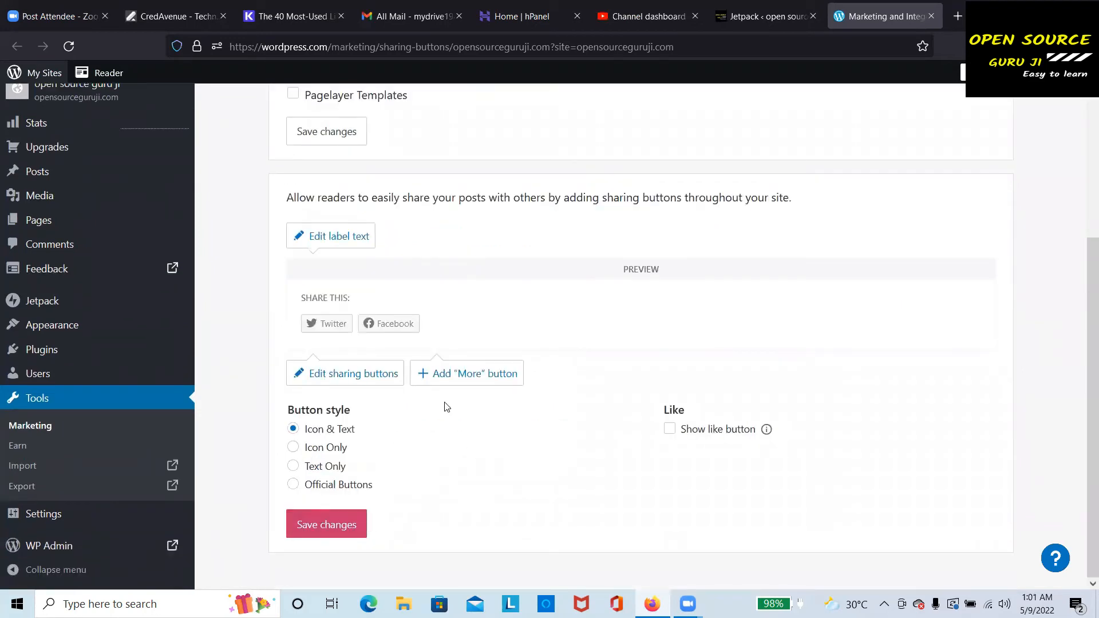
# Add a "More" button containing Reddit, Tumblr and Pinterest to the sharing buttons and close its editor
pyautogui.click(482, 381)
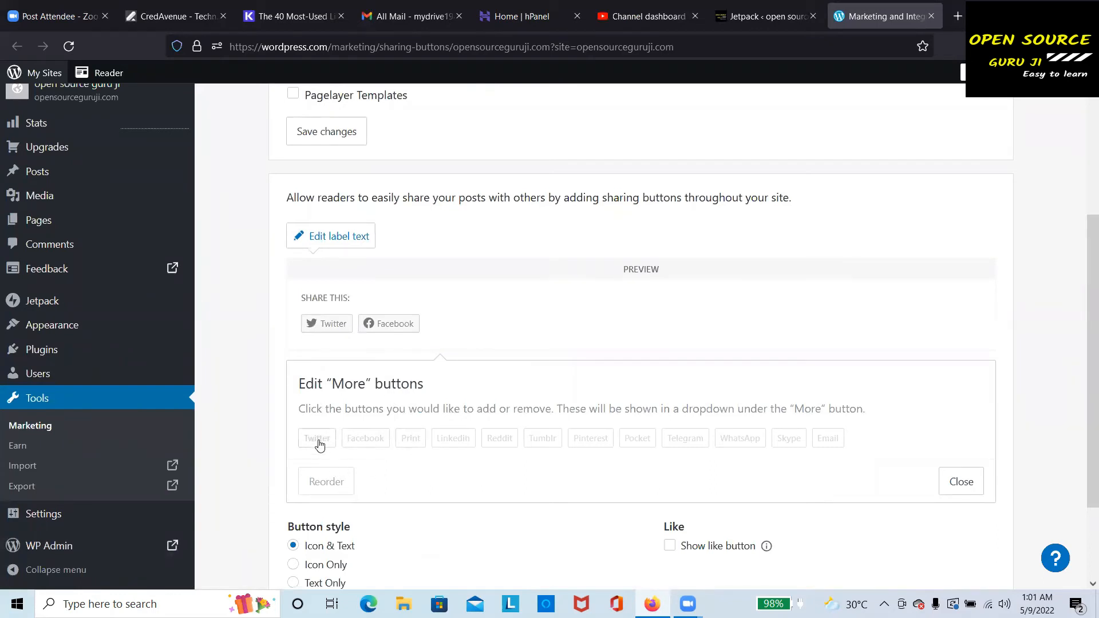
pyautogui.click(458, 438)
pyautogui.click(505, 439)
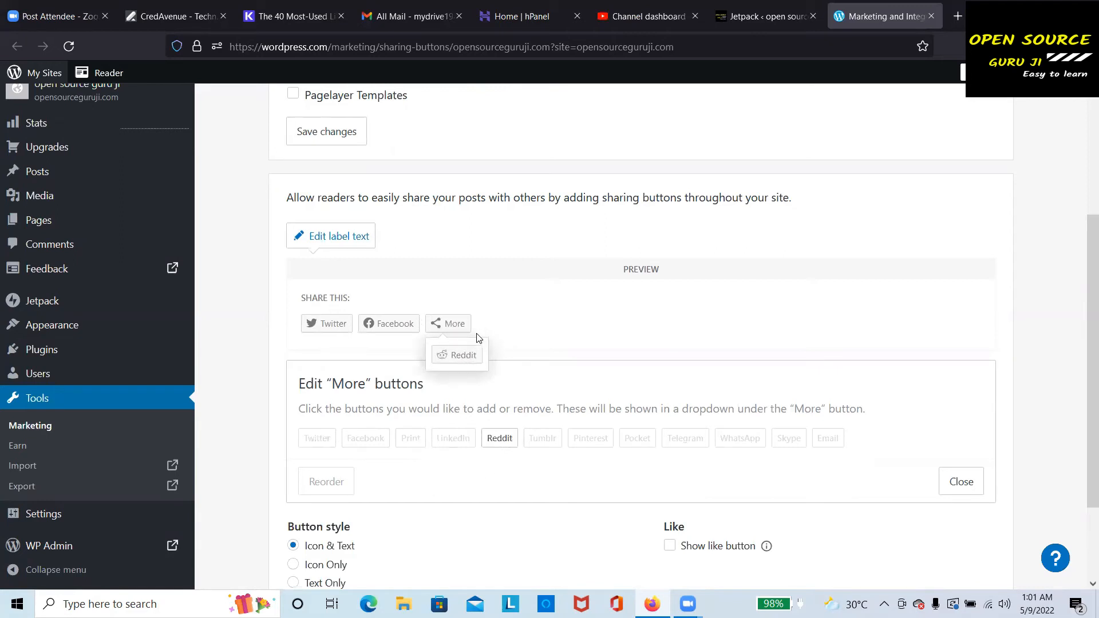
pyautogui.click(544, 441)
pyautogui.click(596, 441)
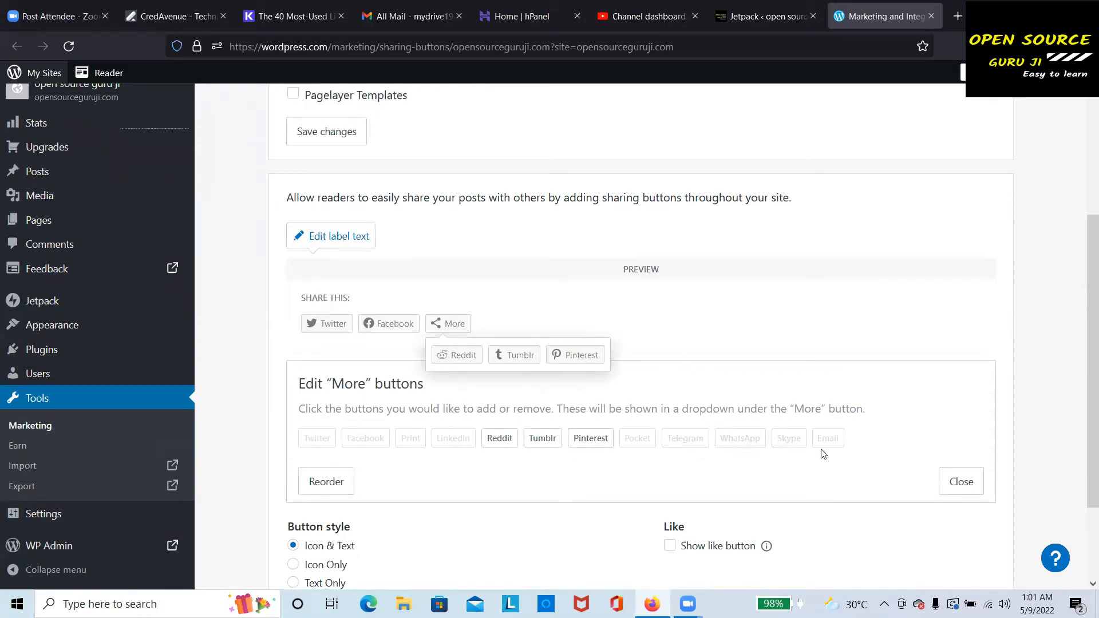
pyautogui.click(961, 481)
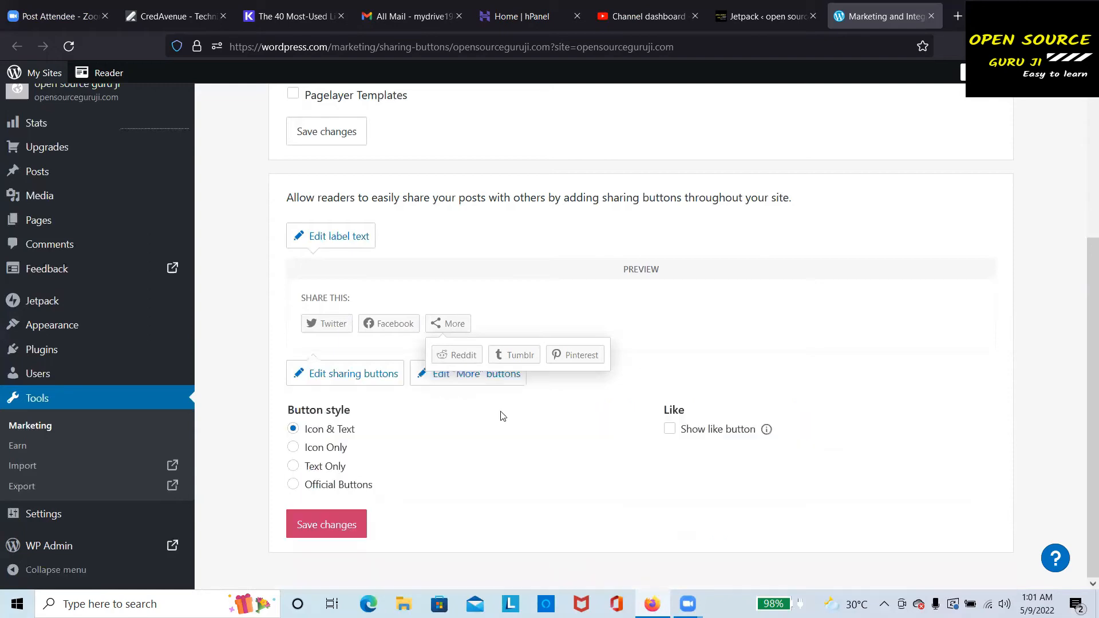
pyautogui.scroll(3, 409, 400)
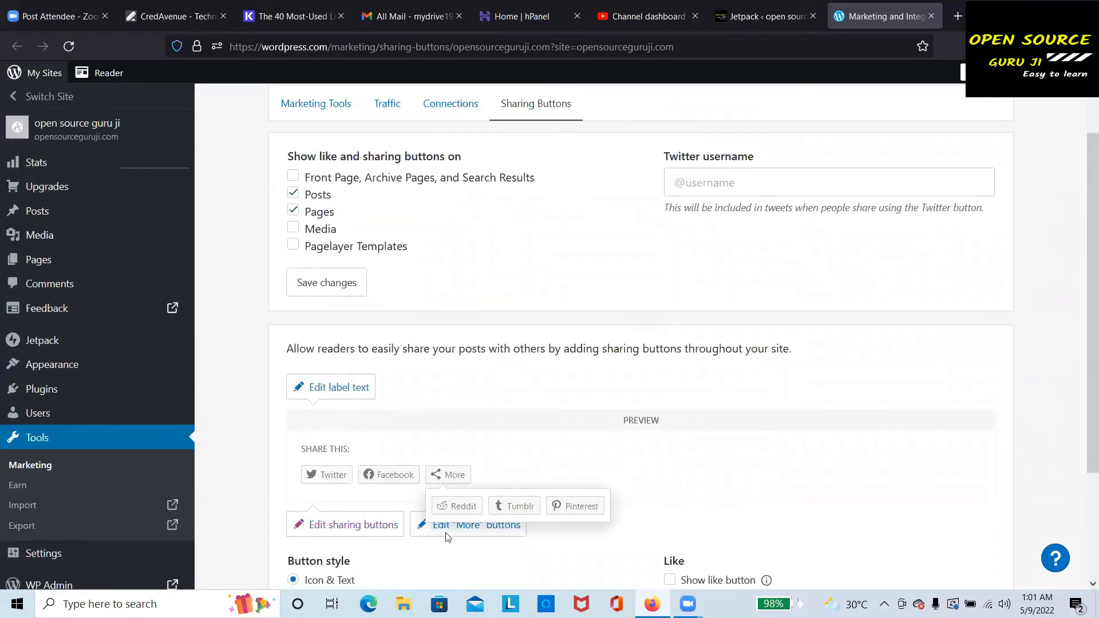
pyautogui.scroll(2, 385, 370)
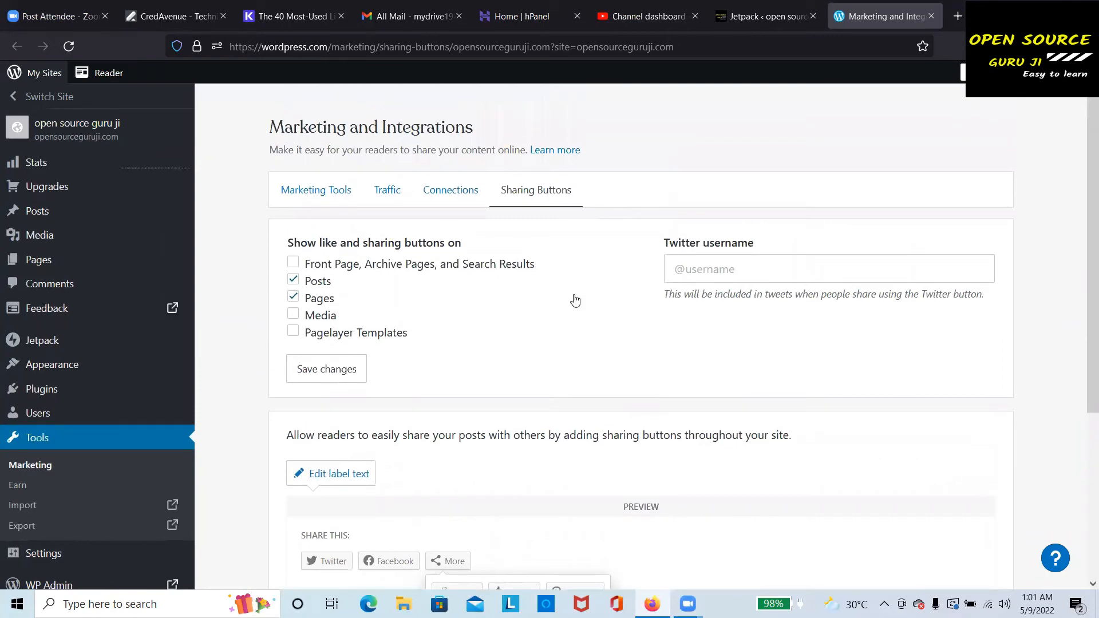
pyautogui.click(447, 197)
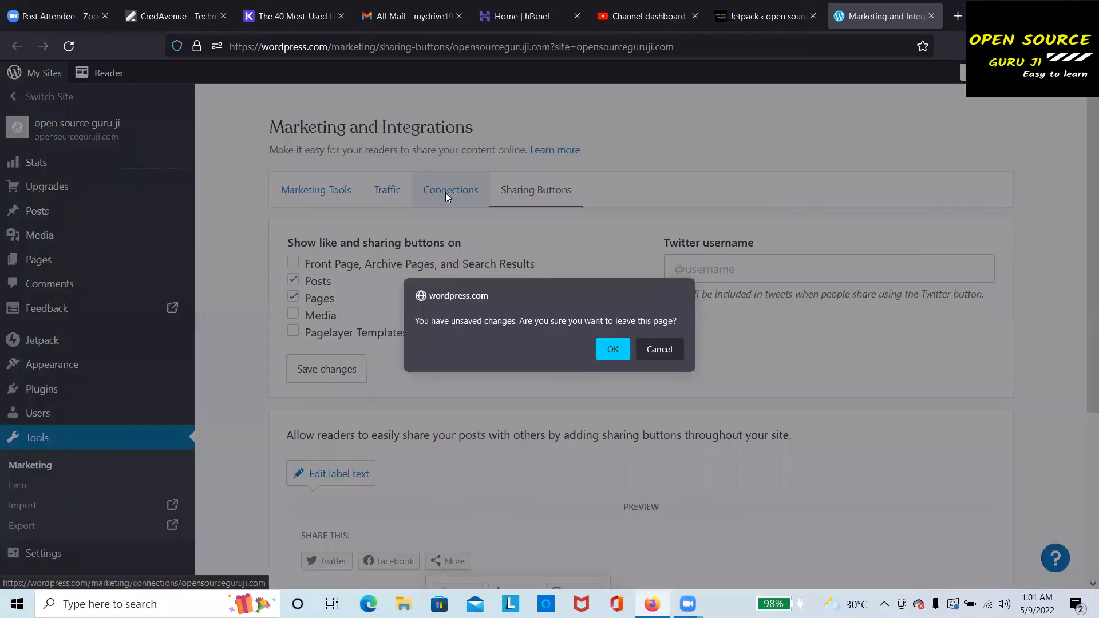
pyautogui.click(641, 349)
# Save the changes made to the sharing buttons
pyautogui.scroll(-5, 744, 412)
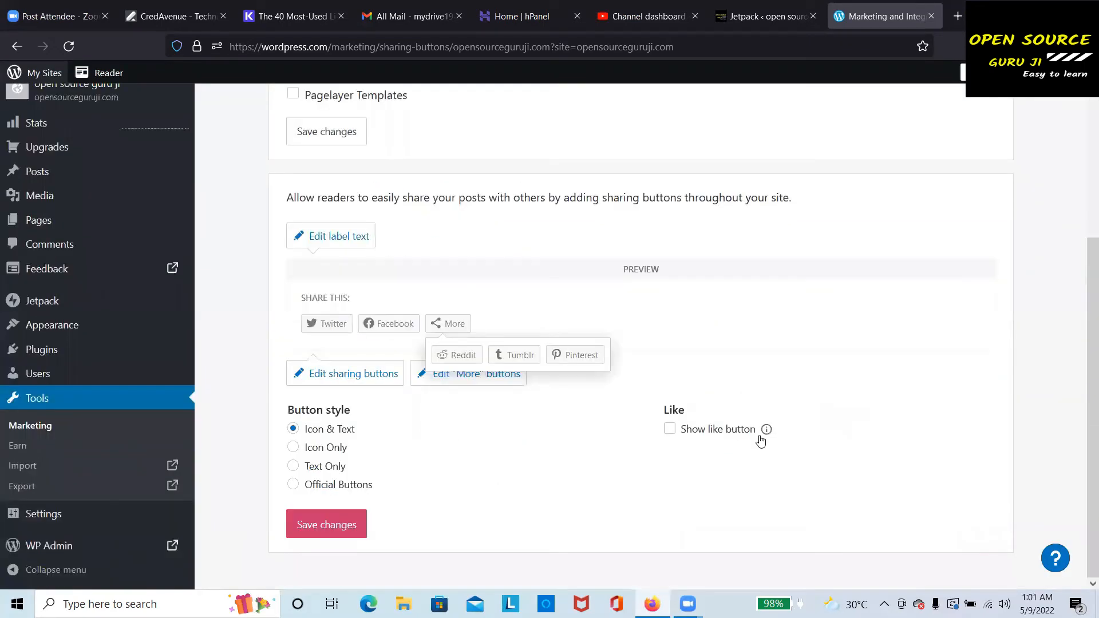
pyautogui.click(351, 525)
pyautogui.scroll(5, 434, 527)
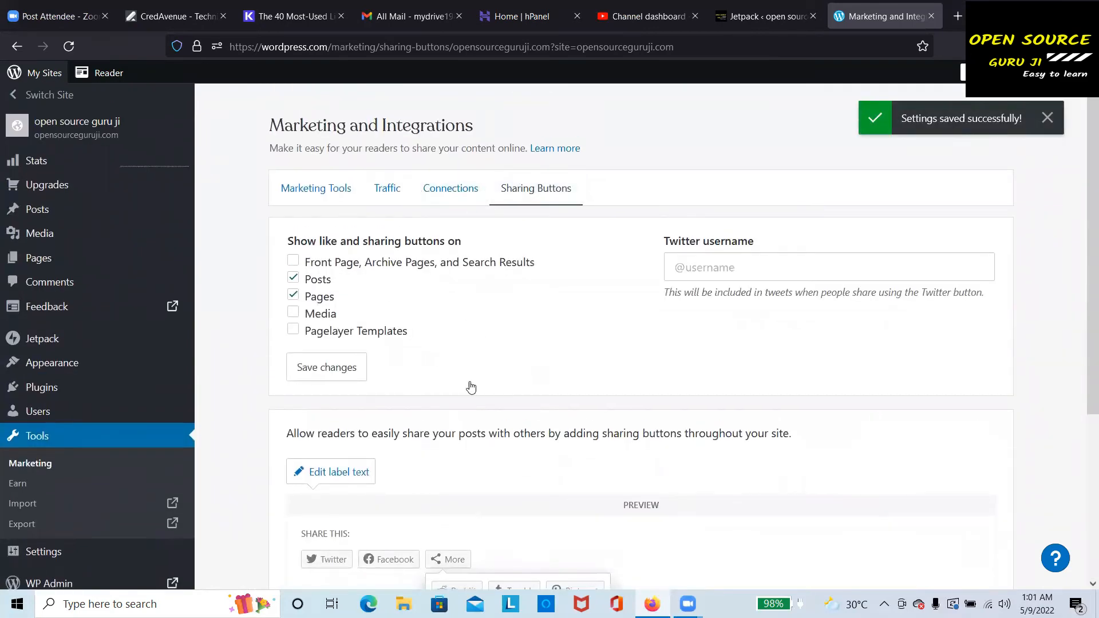
# Open the site's marketing connections and examine the connection options for Google Photos, Mailchimp and Instagram
pyautogui.scroll(-5, 469, 385)
pyautogui.scroll(5, 483, 367)
pyautogui.click(454, 189)
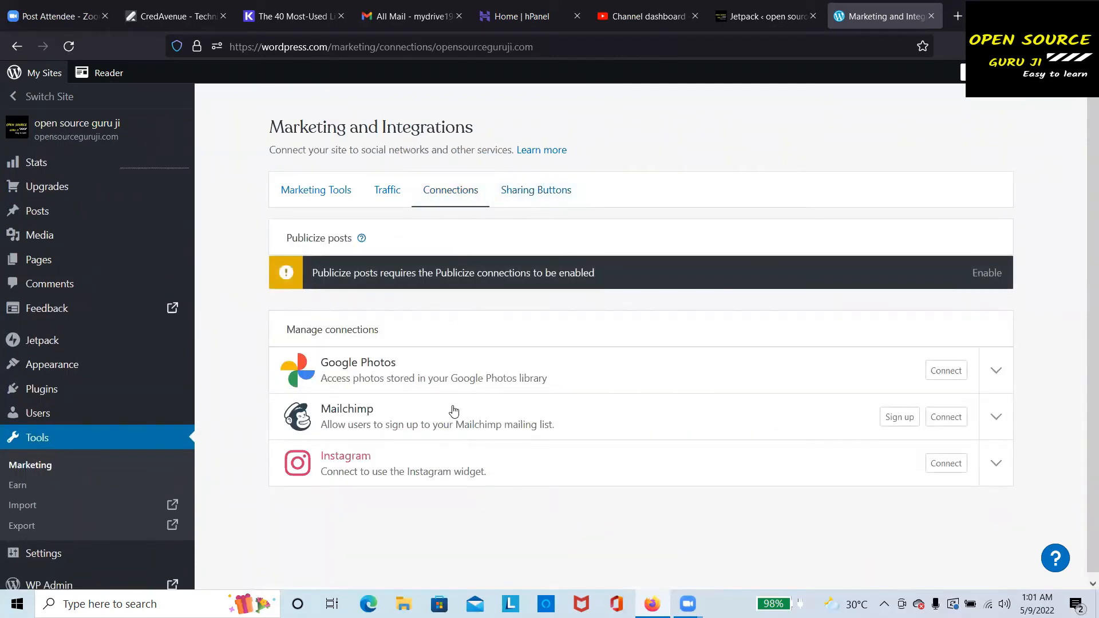
pyautogui.scroll(-1, 441, 429)
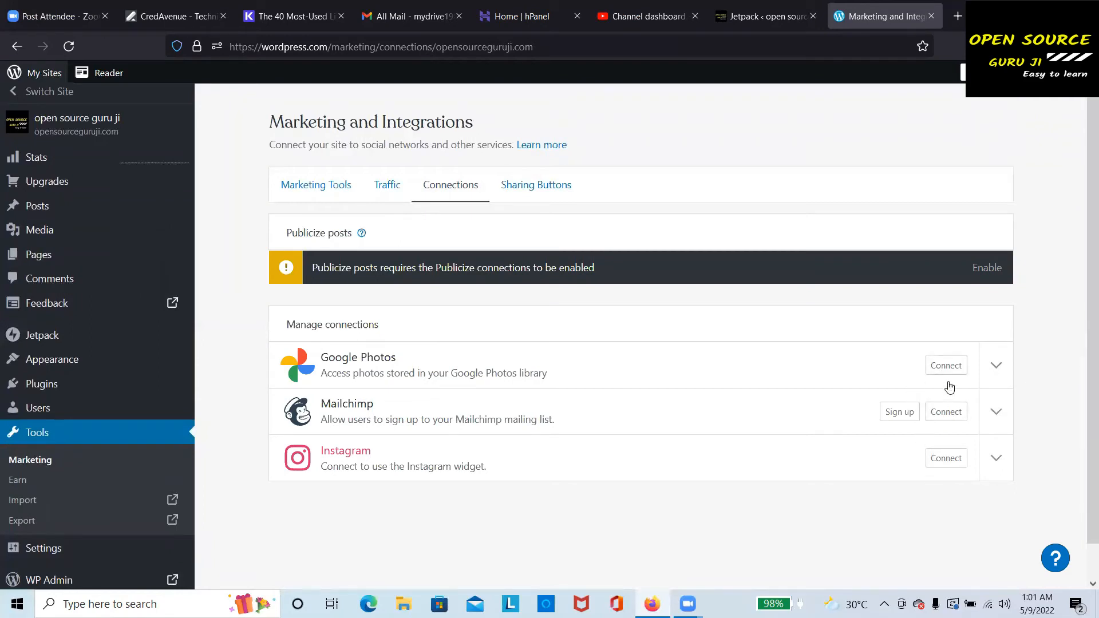
pyautogui.click(946, 459)
pyautogui.click(953, 369)
# Open the Traffic settings and examine the SEO tools, page title structure and website meta options
pyautogui.click(390, 186)
pyautogui.scroll(-6, 500, 474)
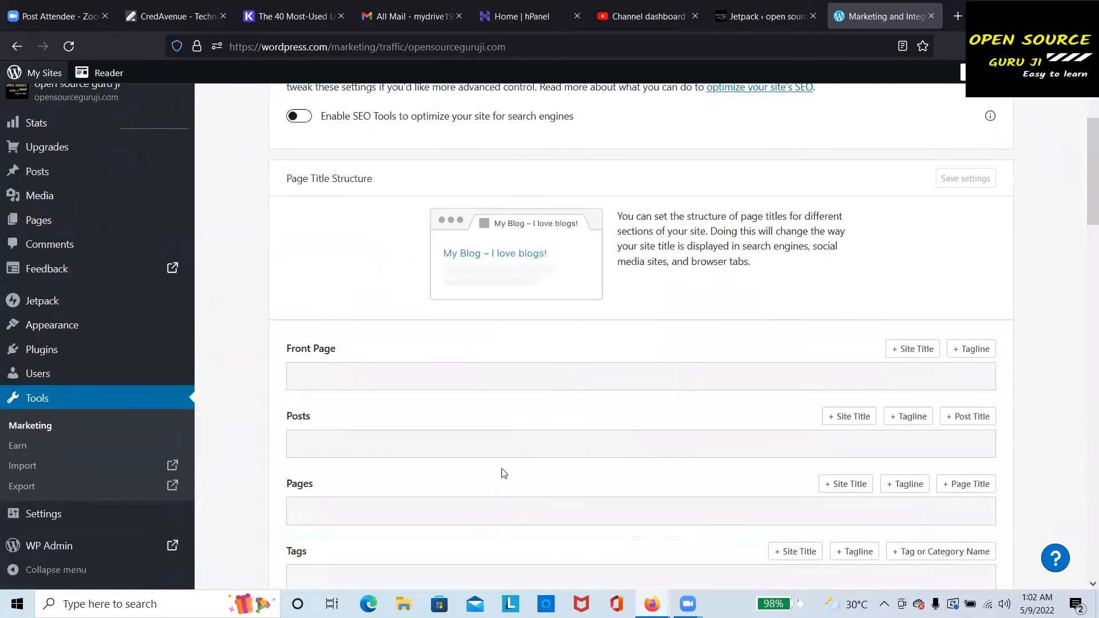
pyautogui.scroll(-6, 486, 363)
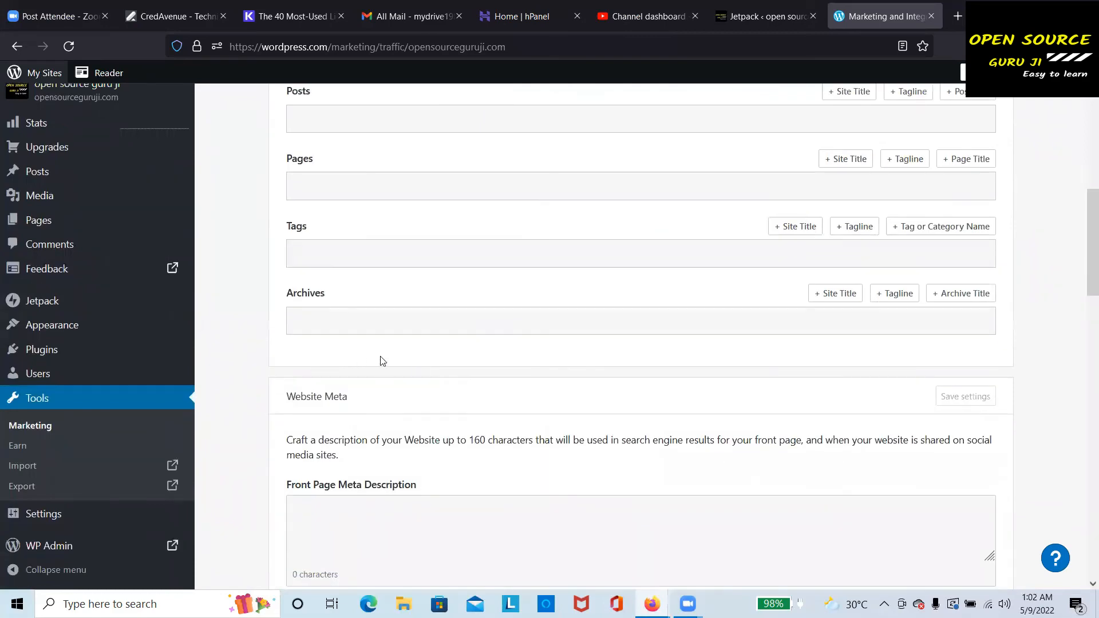
pyautogui.scroll(12, 497, 397)
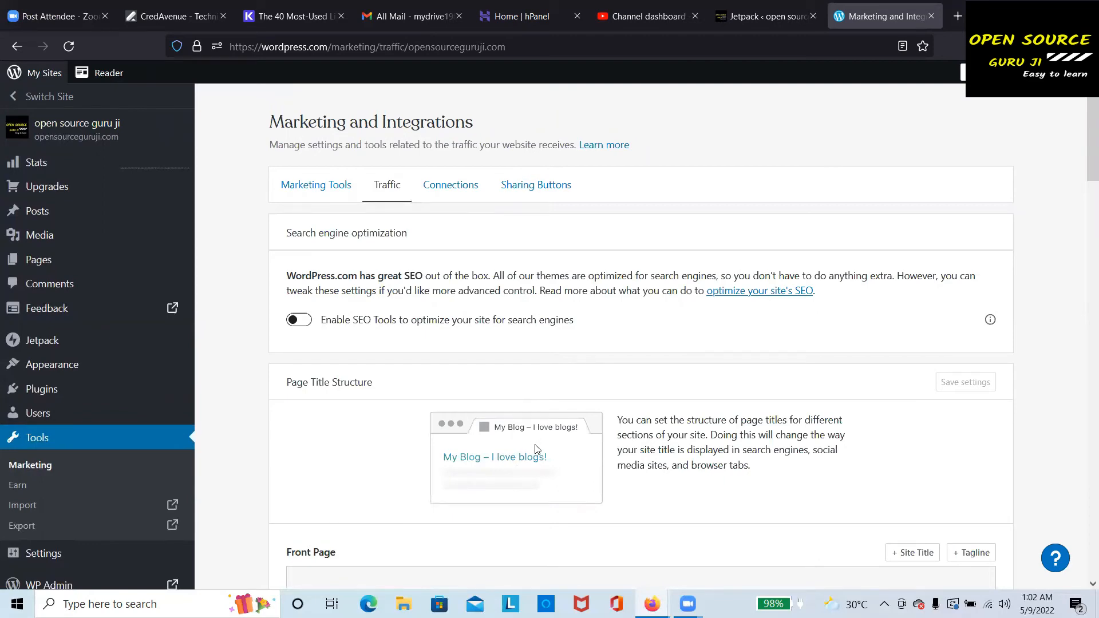
pyautogui.scroll(-4, 504, 406)
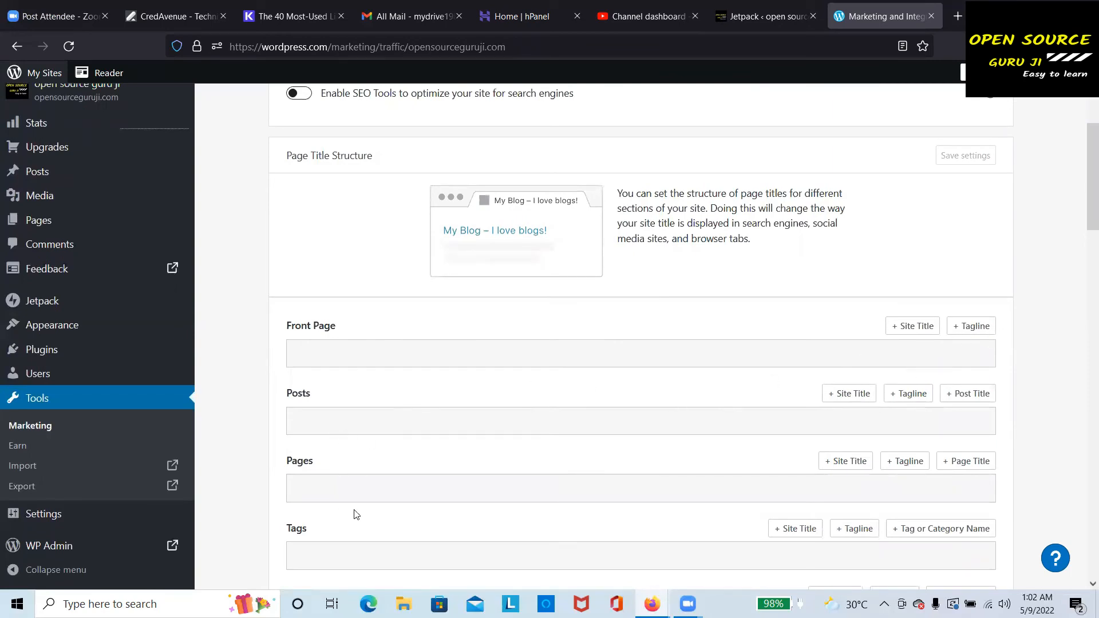
pyautogui.scroll(-6, 349, 515)
pyautogui.scroll(10, 466, 517)
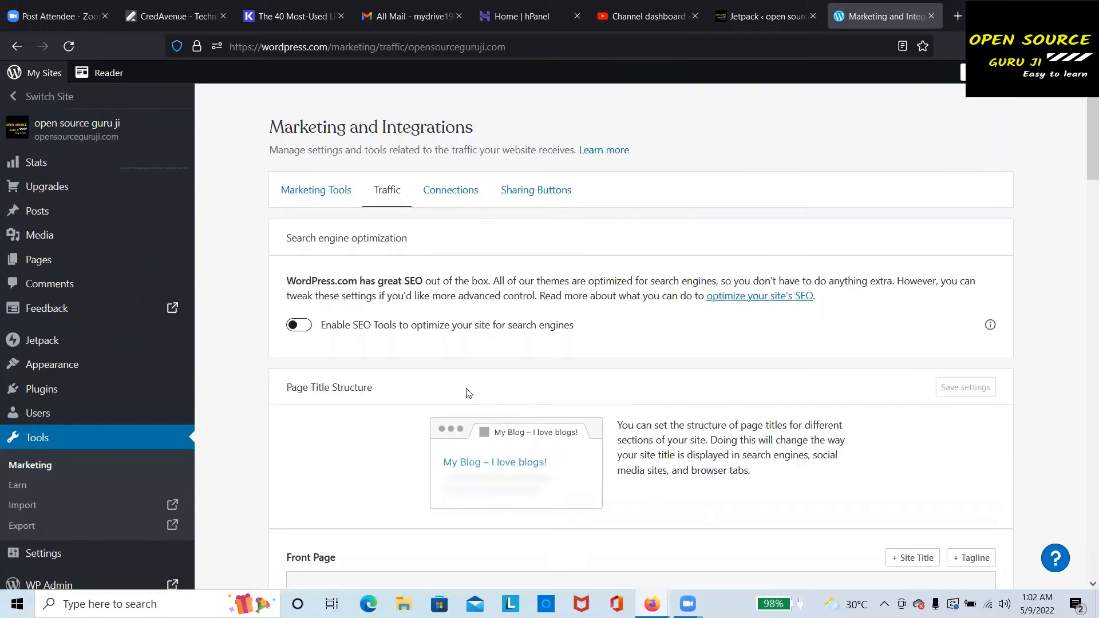
# Open the Marketing Tools overview and examine the offered logo, Canva, Facebook, Earn and social sharing tools
pyautogui.click(336, 202)
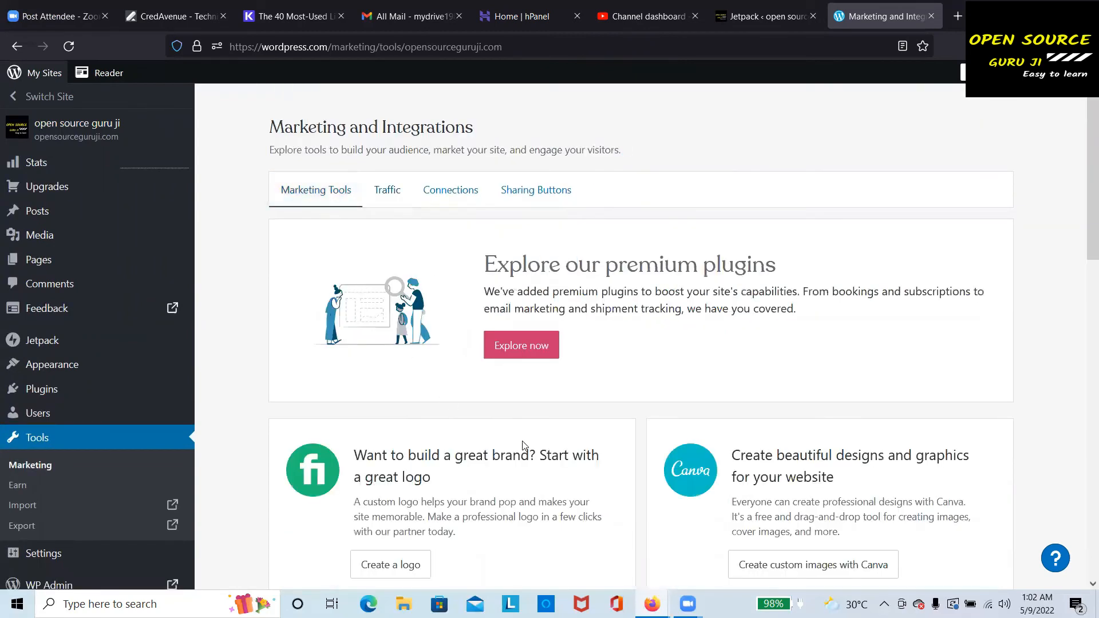
pyautogui.scroll(-5, 522, 445)
pyautogui.scroll(-2, 413, 418)
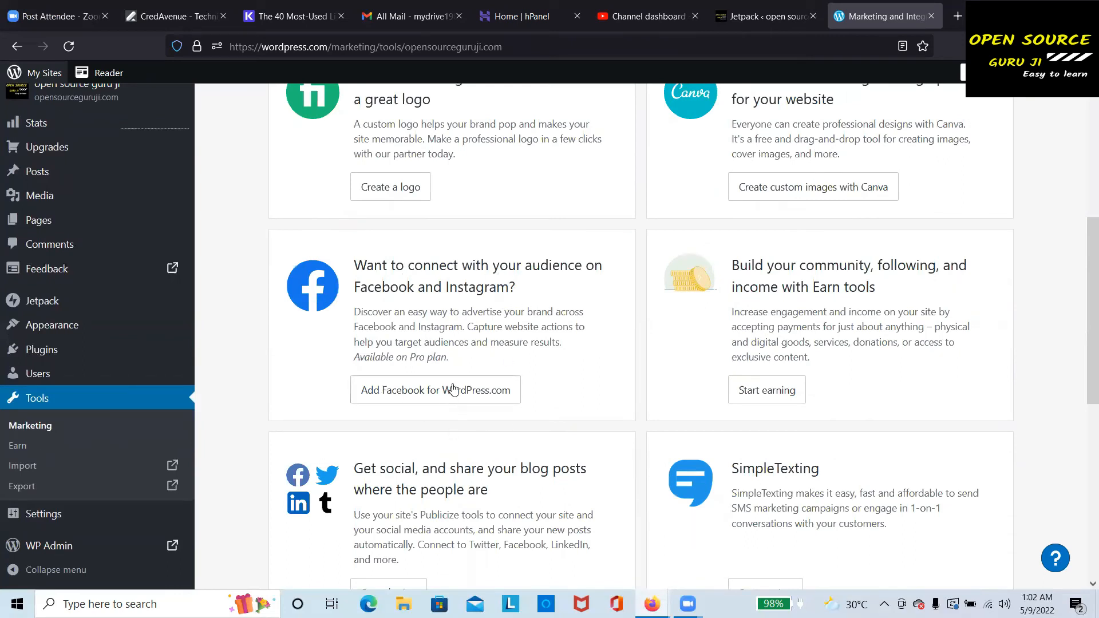
pyautogui.scroll(5, 477, 391)
pyautogui.scroll(-4, 792, 311)
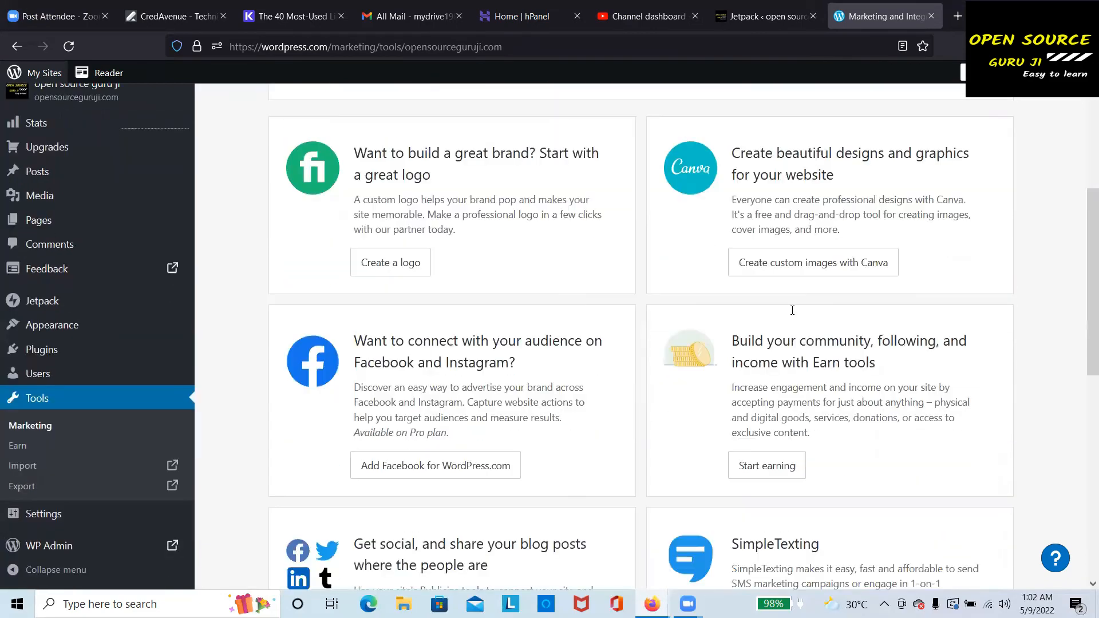
pyautogui.scroll(-5, 753, 331)
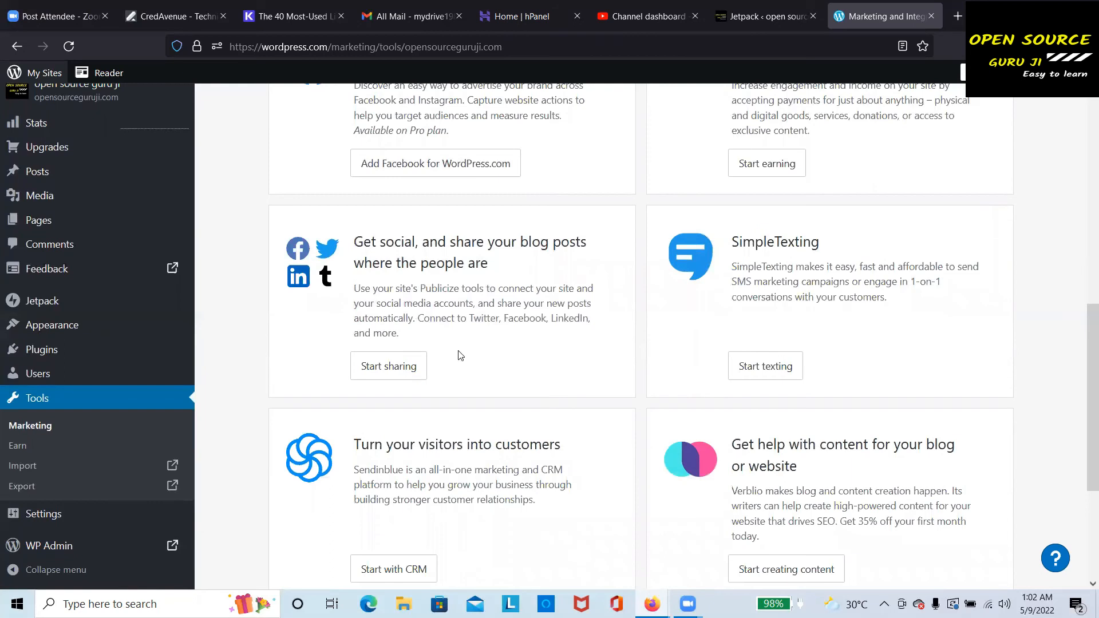
# Start sharing from the "Get social" marketing tool and review the Publicize and service connections for the site
pyautogui.click(403, 375)
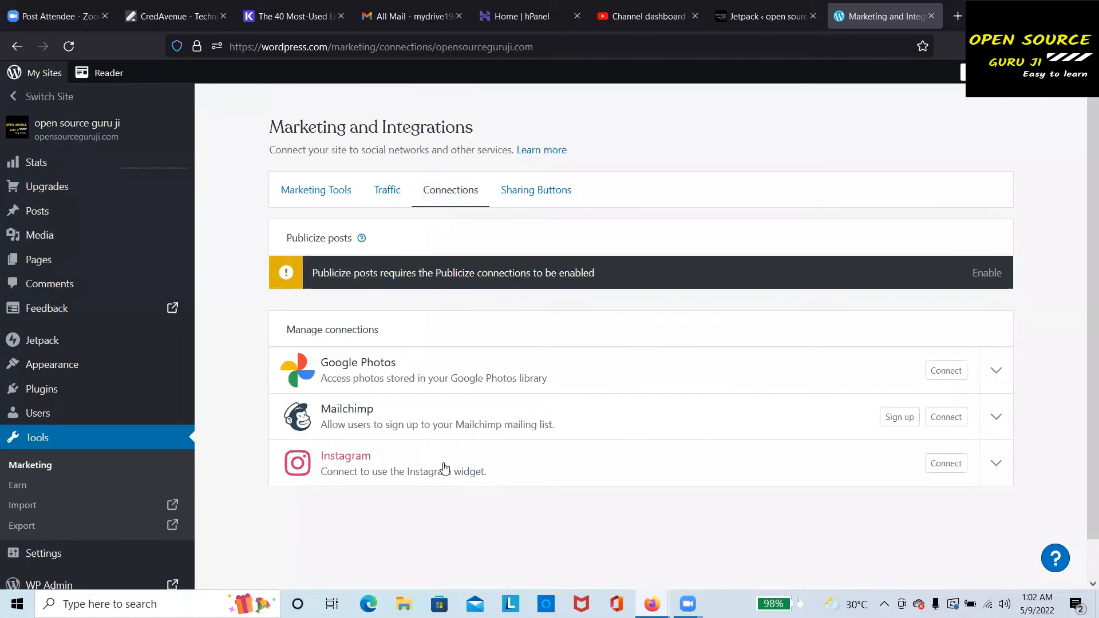
pyautogui.scroll(-1, 916, 483)
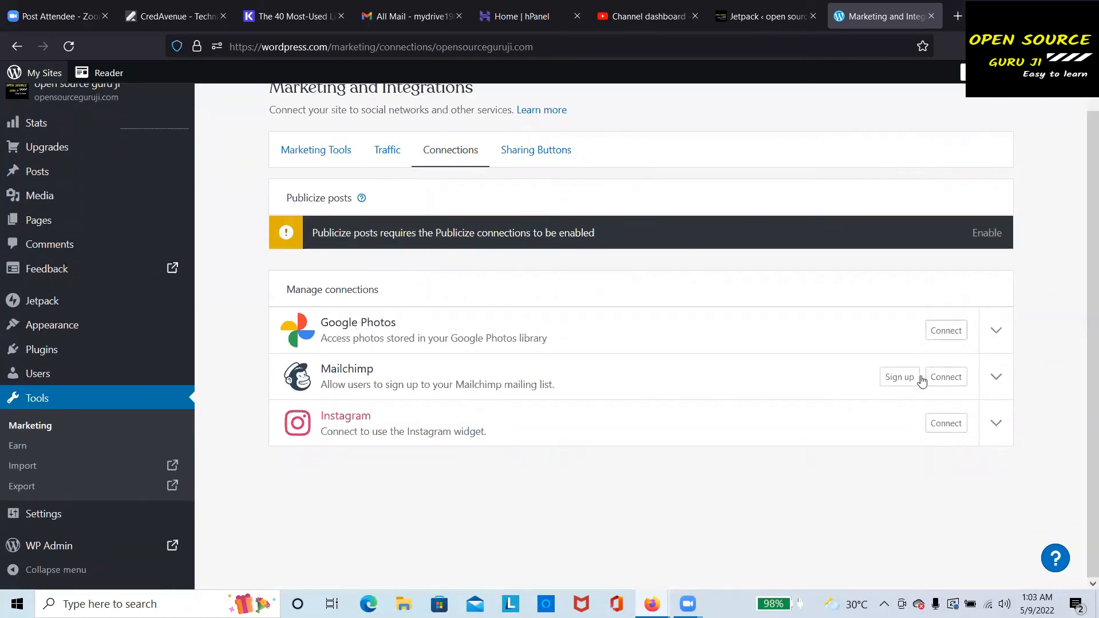
pyautogui.scroll(1, 275, 209)
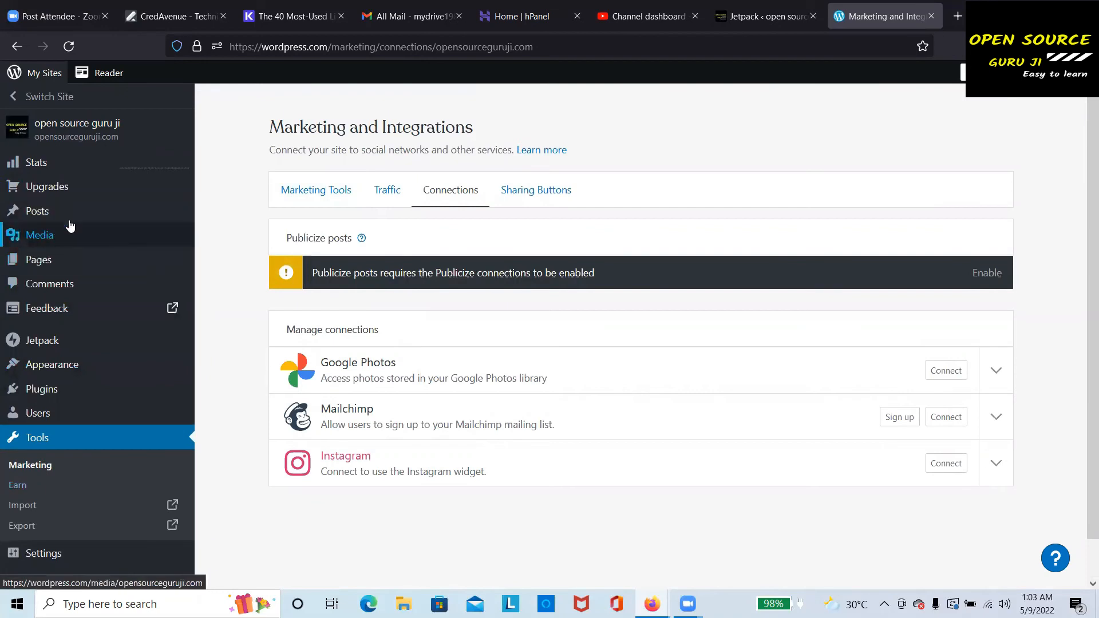
pyautogui.scroll(-1, 63, 488)
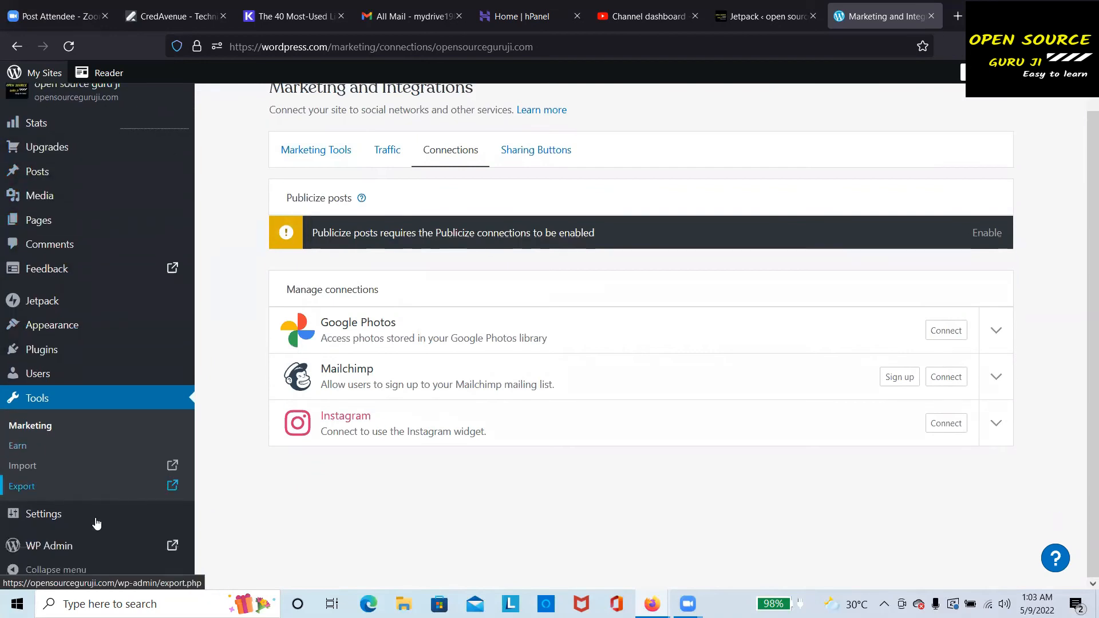
pyautogui.scroll(1, 458, 374)
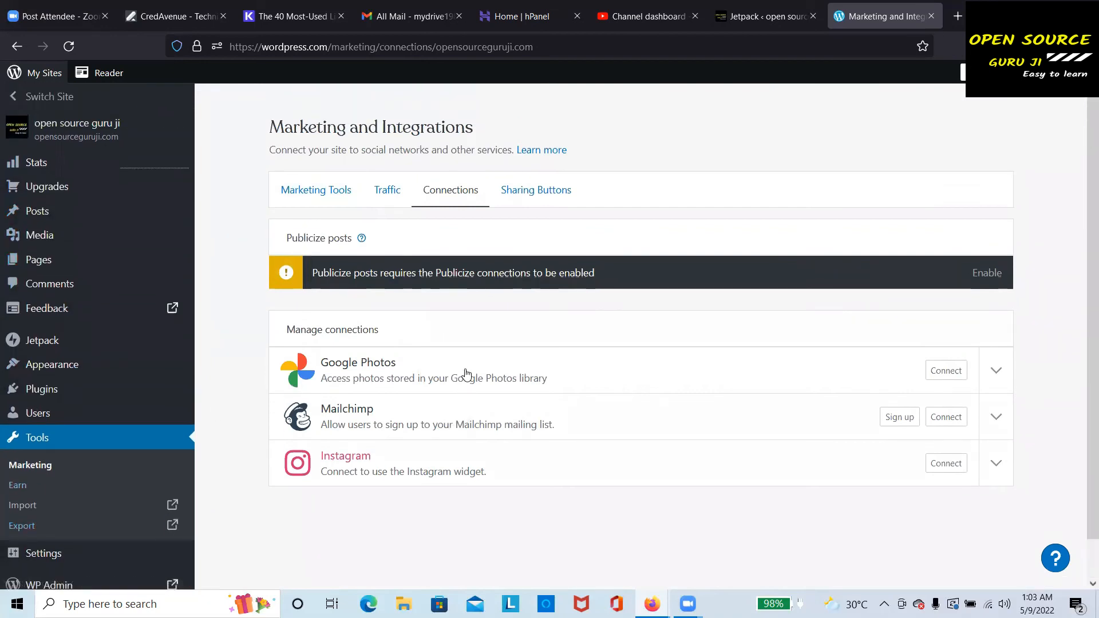
pyautogui.click(14, 96)
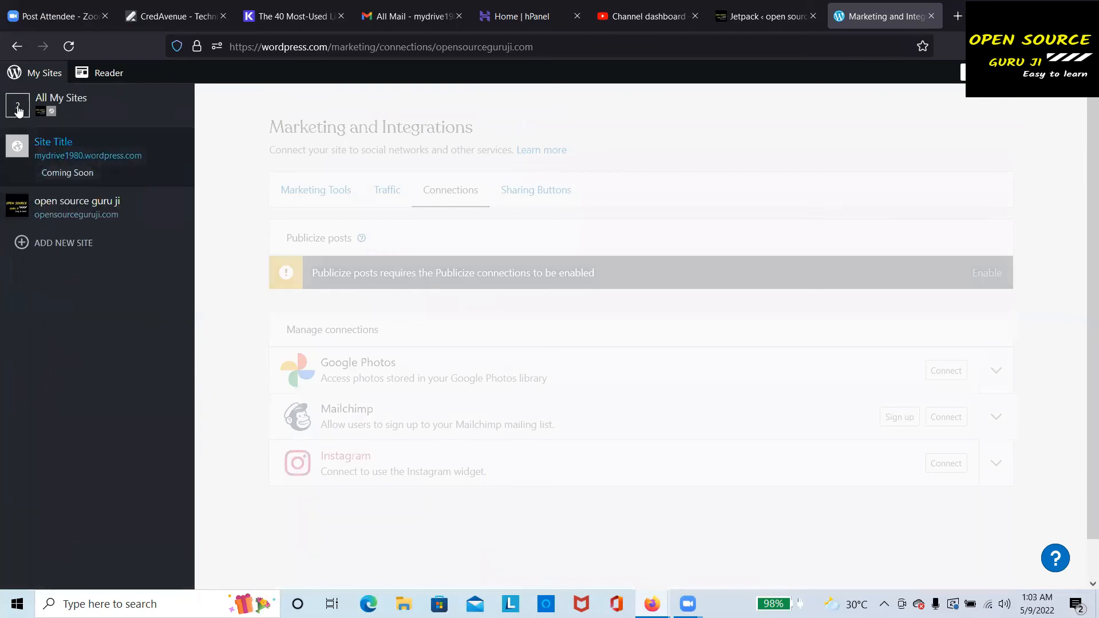
pyautogui.click(39, 77)
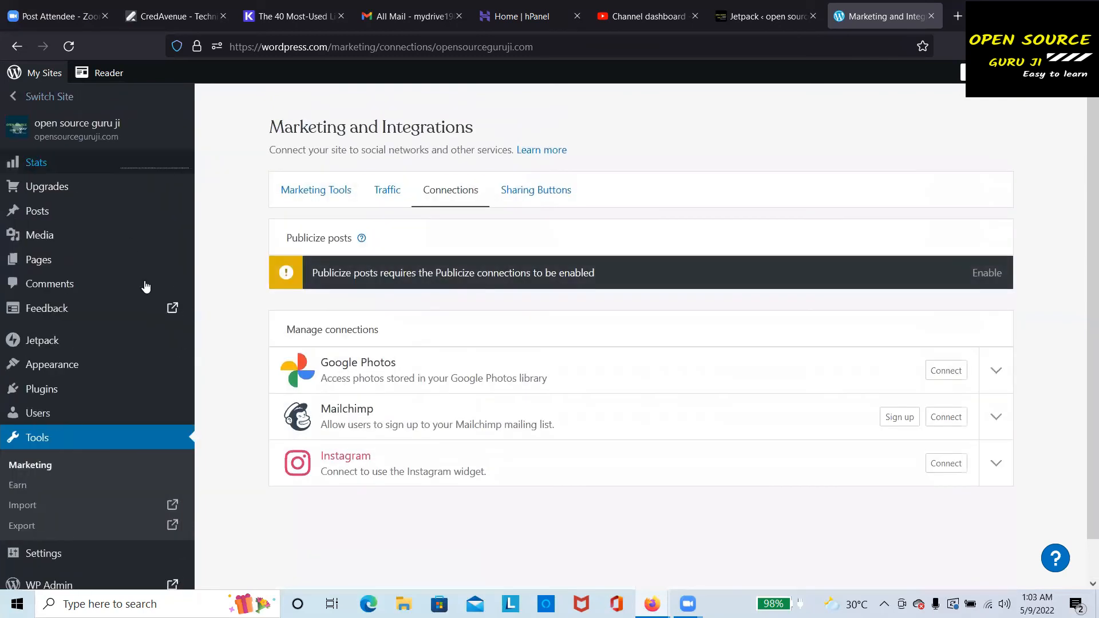
# Open the Jetpack activity log and examine the site's recent events and the free plan's activity limits
pyautogui.click(60, 343)
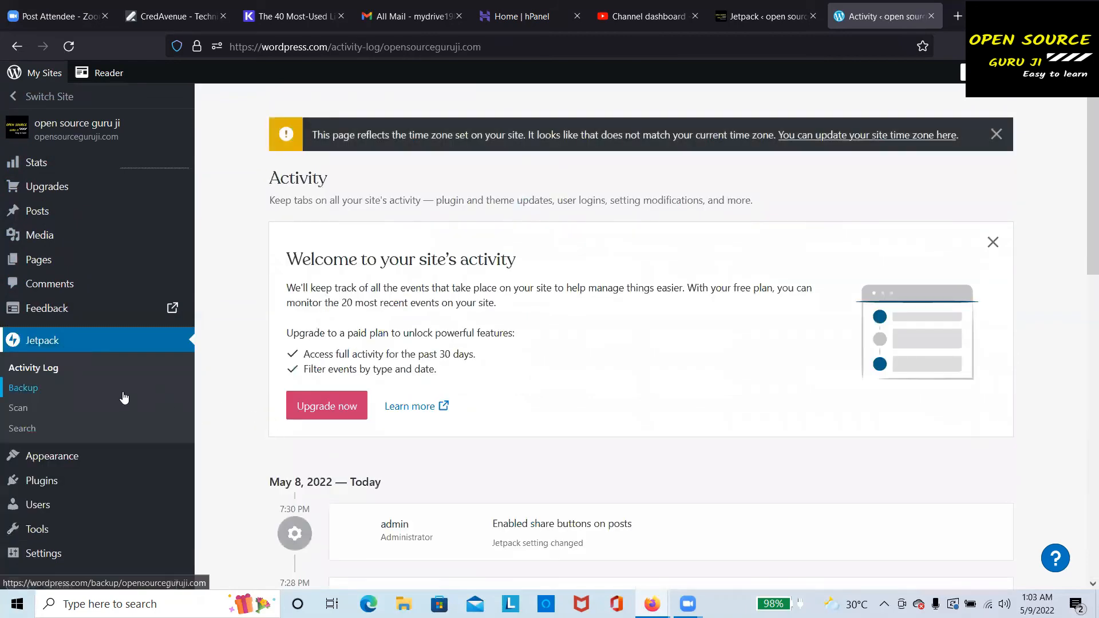
pyautogui.scroll(-2, 238, 311)
pyautogui.scroll(-9, 482, 377)
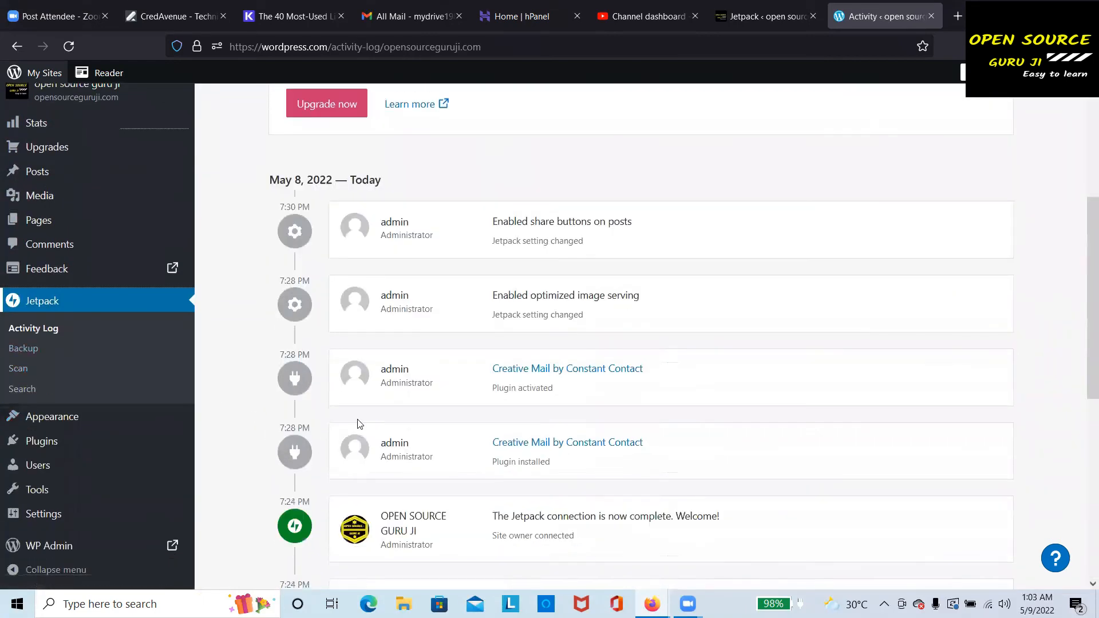
pyautogui.scroll(10, 369, 407)
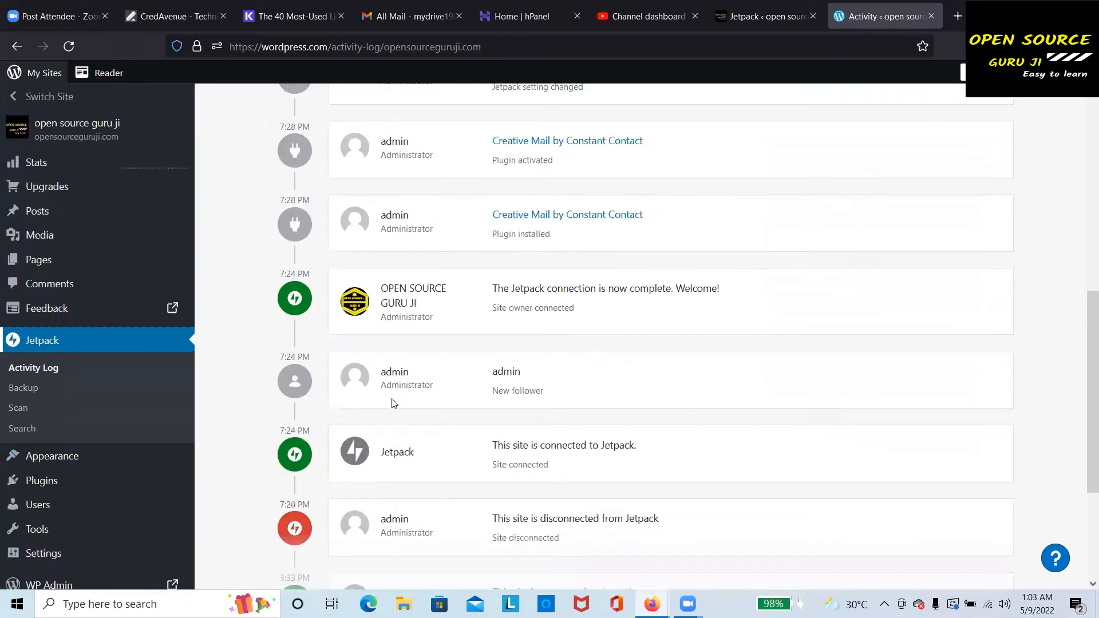
pyautogui.scroll(-5, 332, 401)
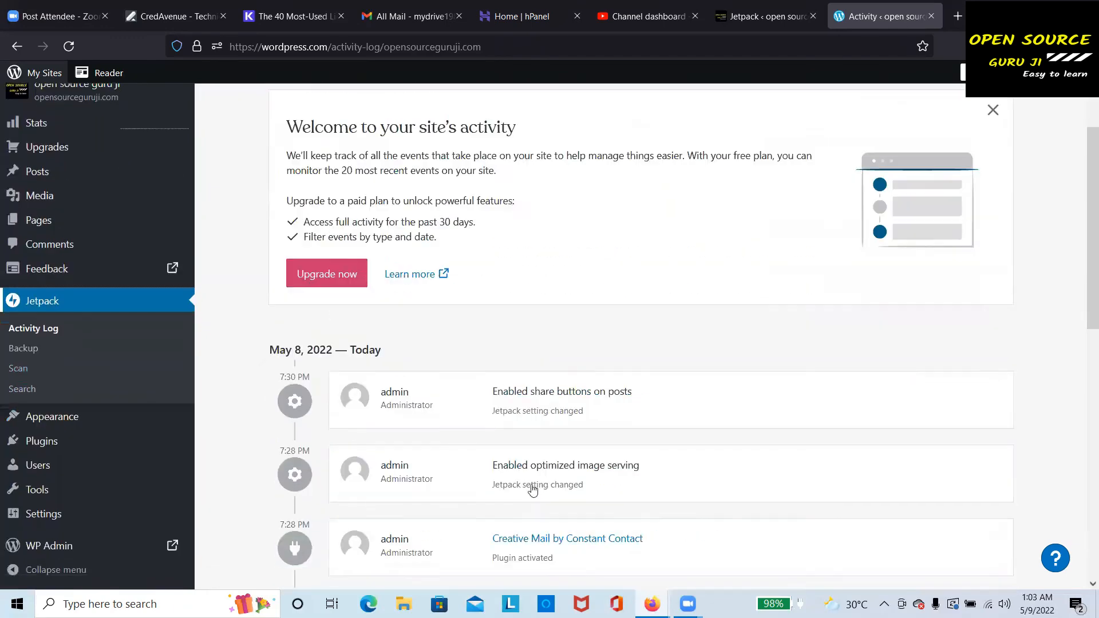
pyautogui.scroll(-4, 405, 422)
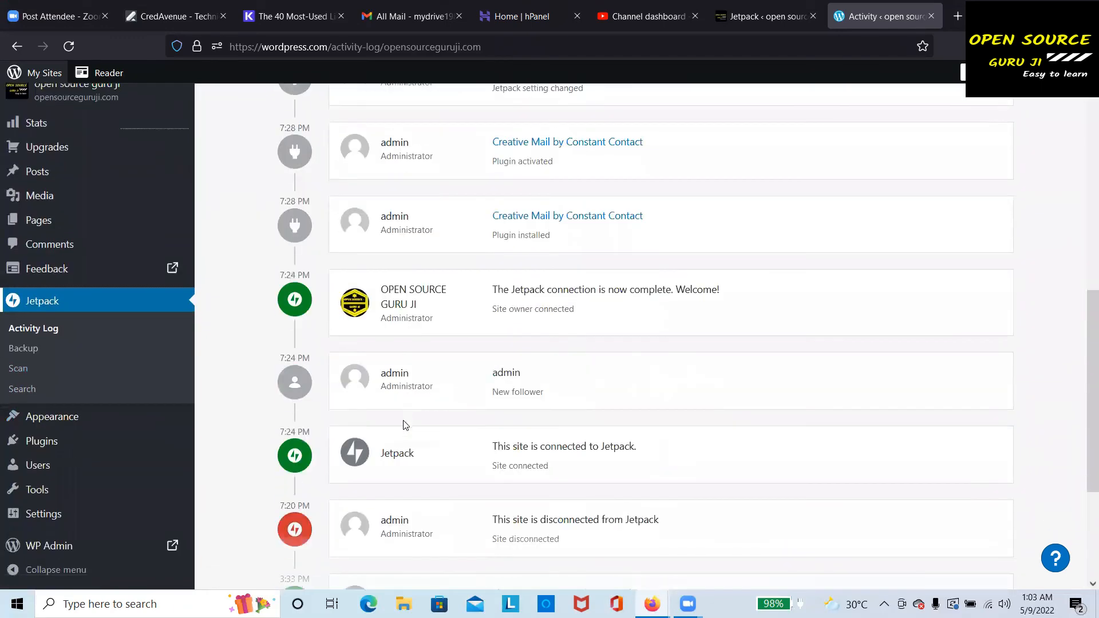
pyautogui.scroll(-4, 406, 424)
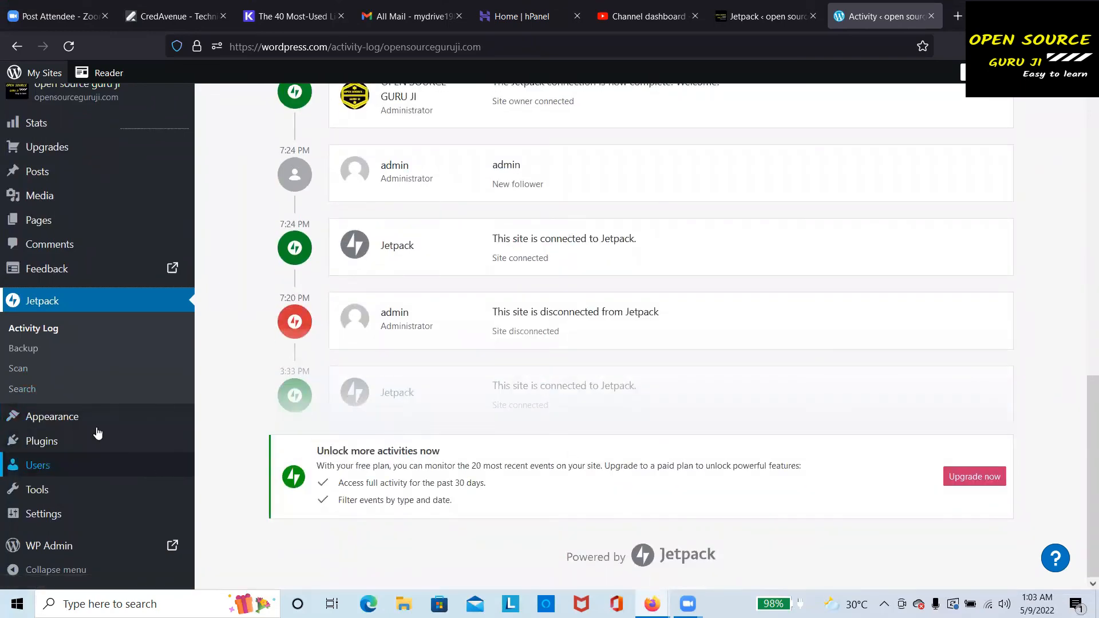
pyautogui.scroll(10, 613, 367)
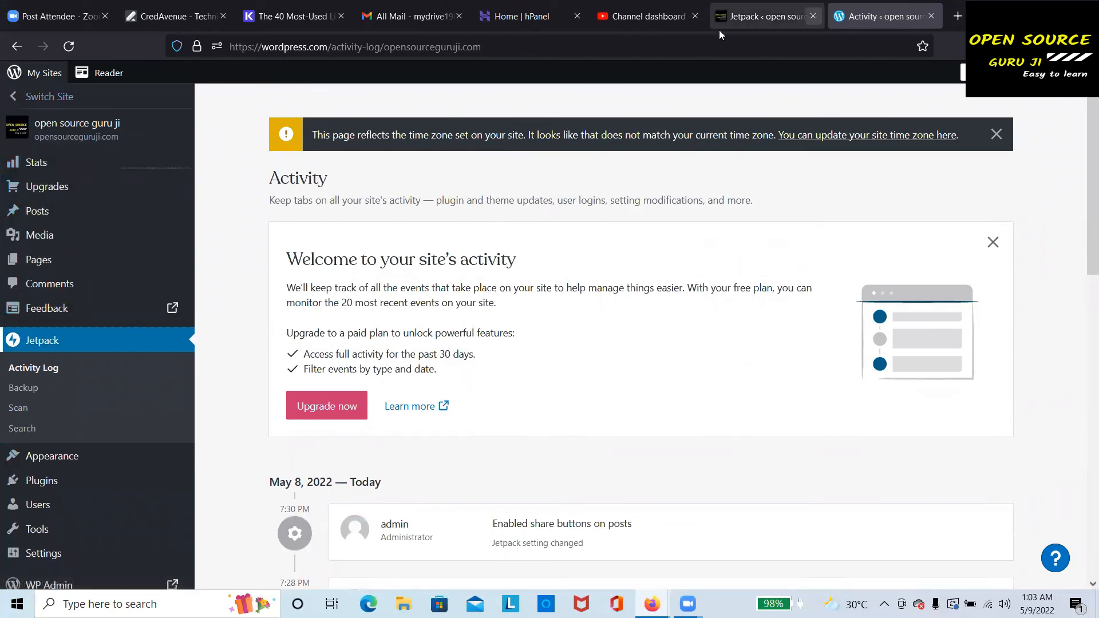
# Return to Jetpack's Sharing settings in the site admin and enable Like buttons for posts and pages
pyautogui.click(762, 16)
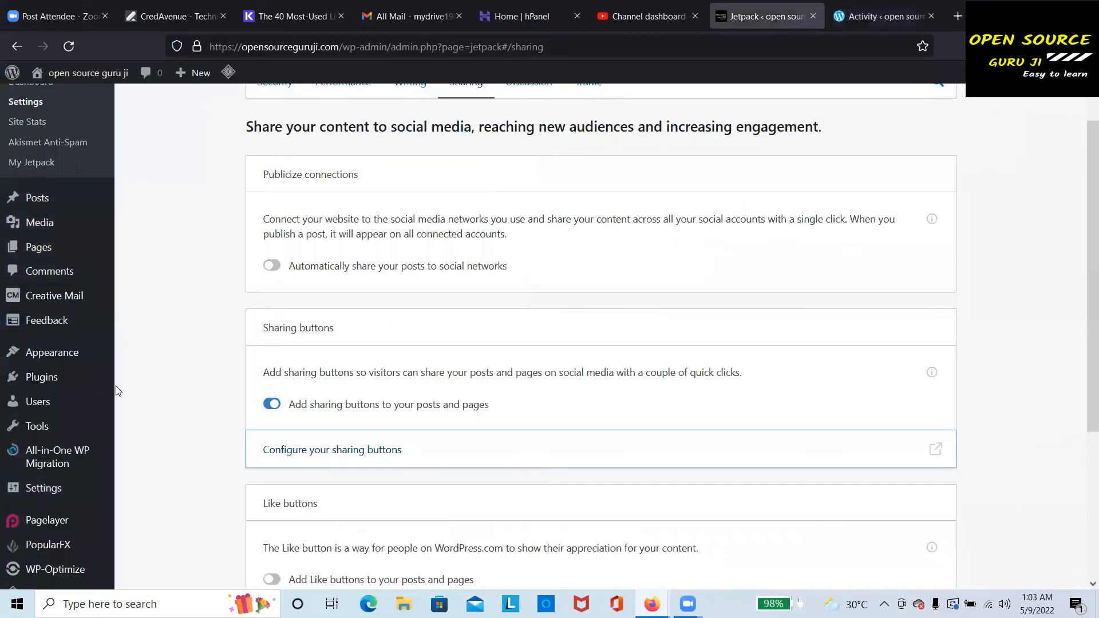
pyautogui.scroll(1, 94, 234)
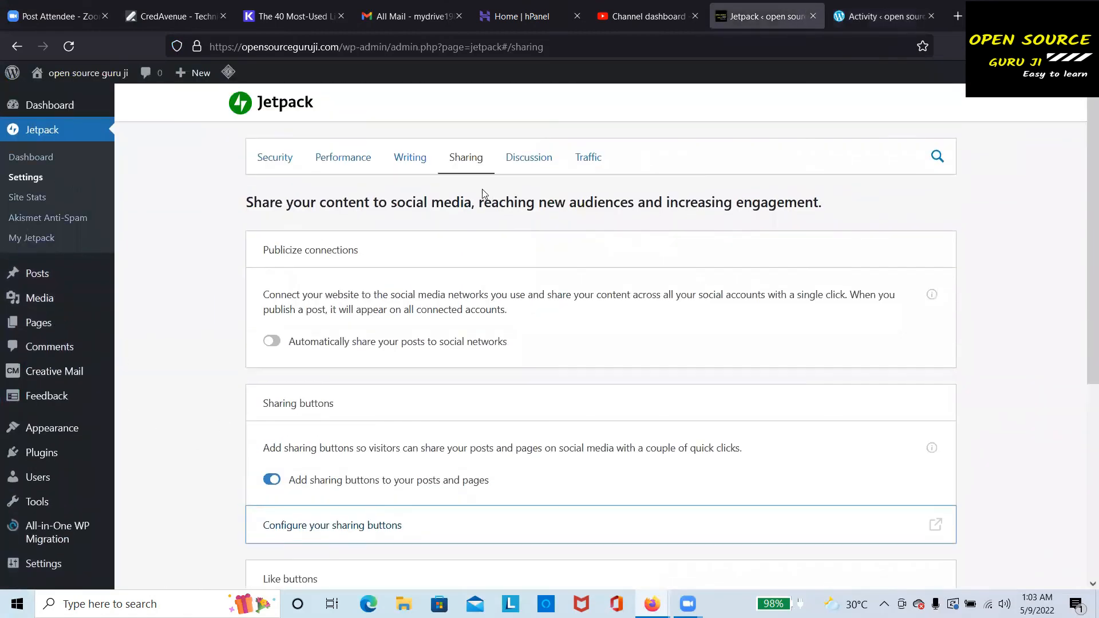
pyautogui.scroll(-5, 473, 170)
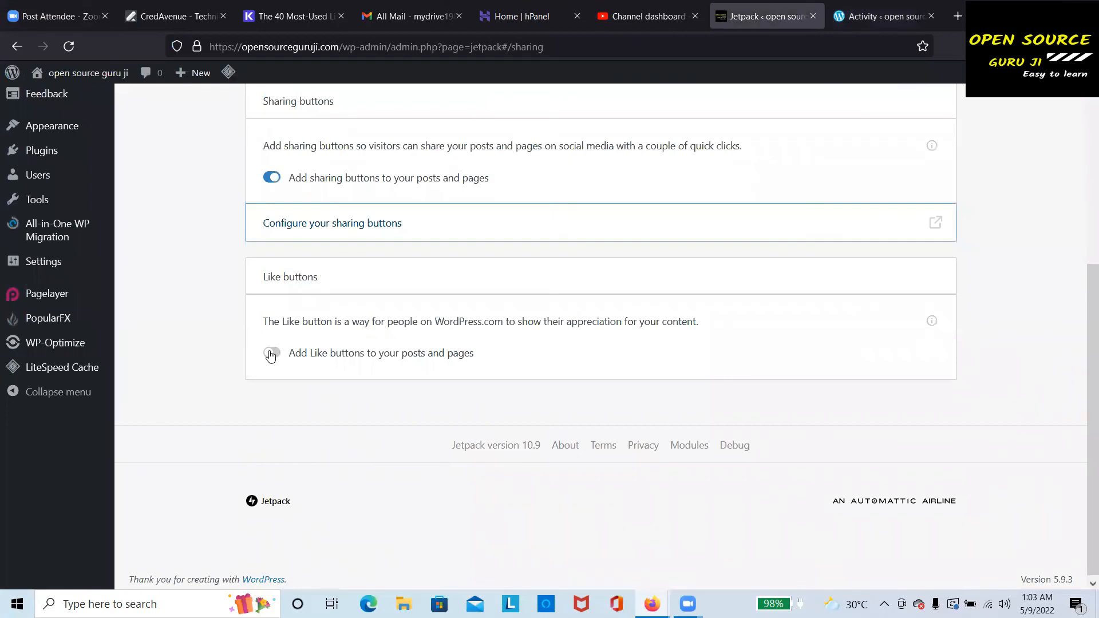
pyautogui.click(271, 354)
pyautogui.scroll(3, 368, 363)
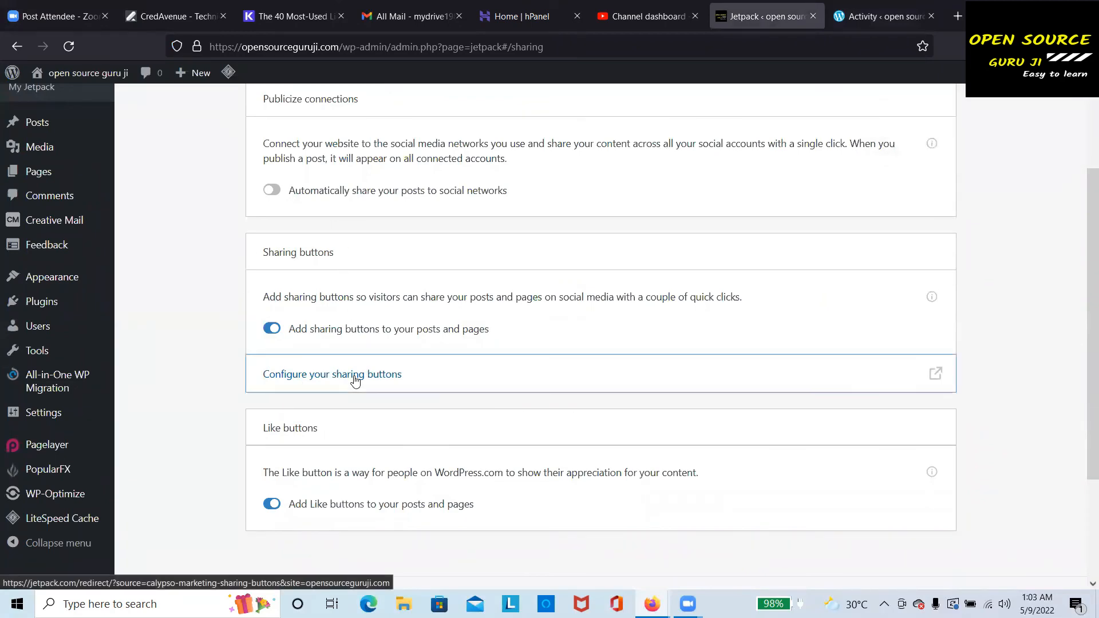
# Open the sharing buttons configuration again and review the preview of the sharing, "More" and Like buttons
pyautogui.click(355, 381)
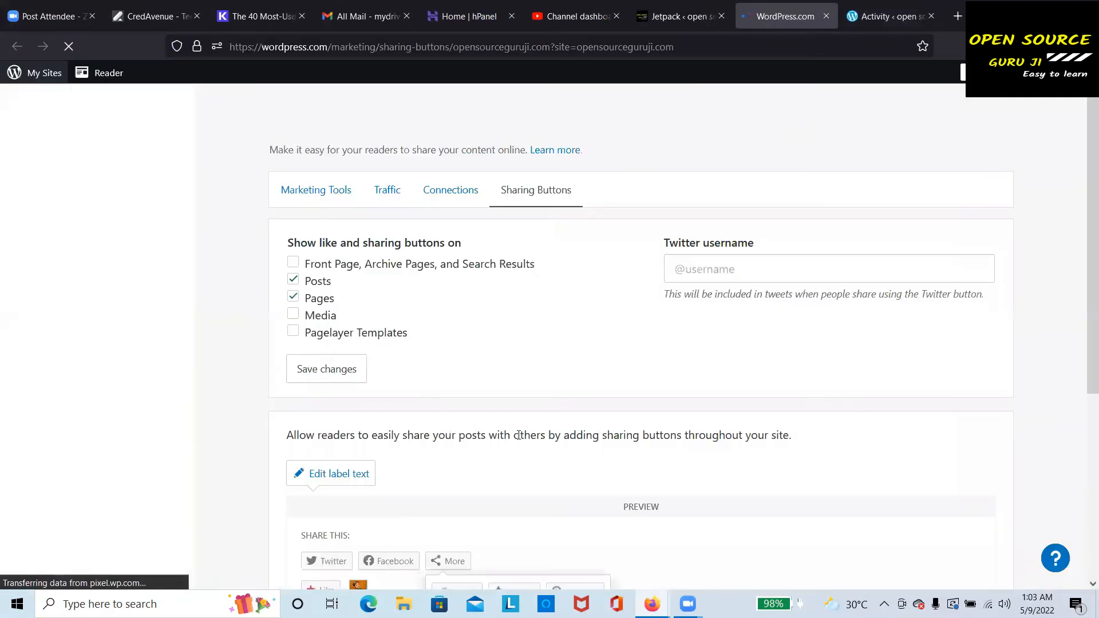
pyautogui.scroll(-5, 512, 452)
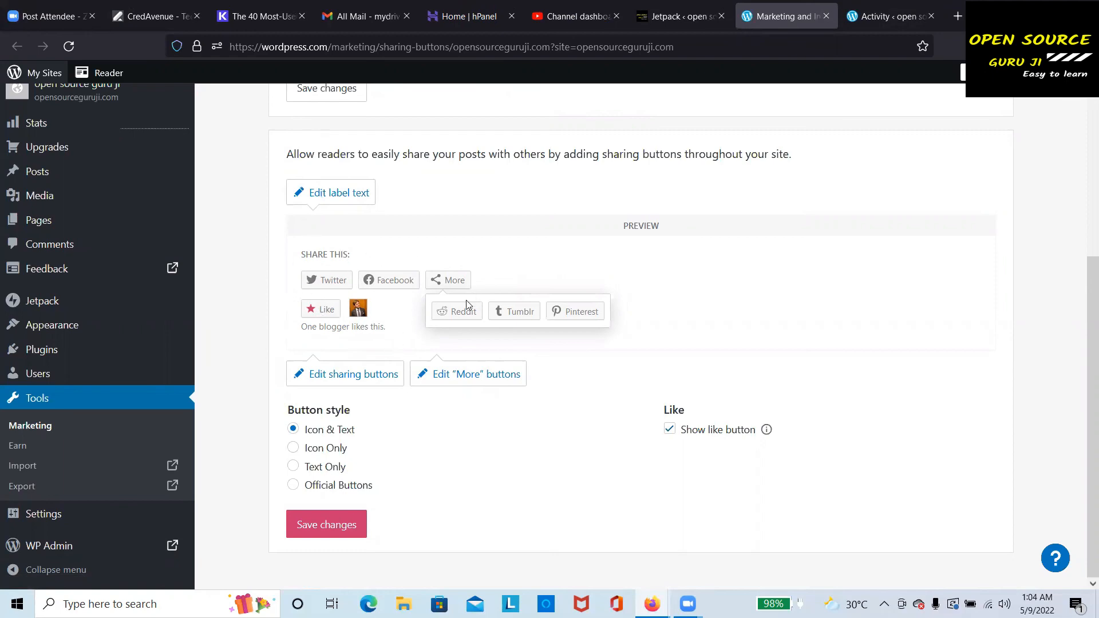
pyautogui.scroll(3, 51, 235)
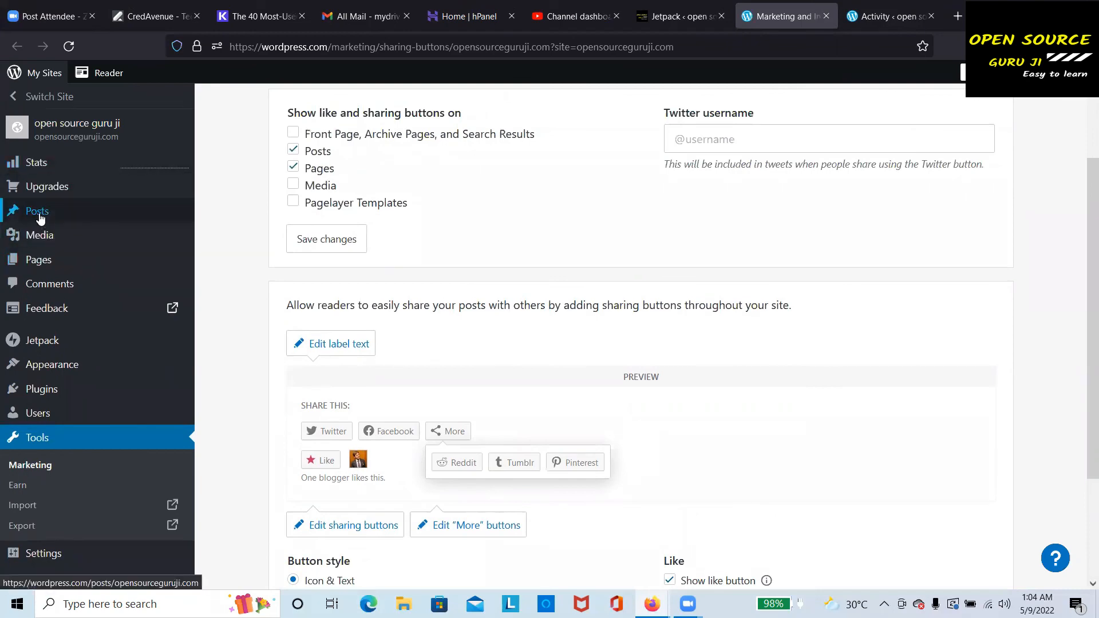
pyautogui.scroll(3, 375, 209)
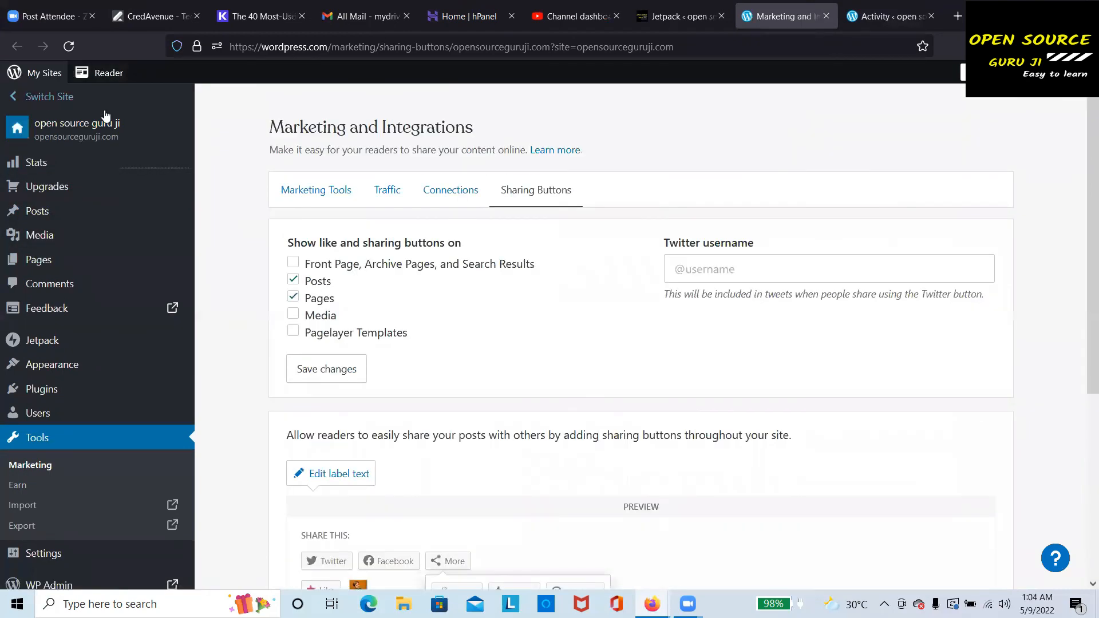
# Return to the Jetpack Sharing settings in the site admin and open the live site in a new tab
pyautogui.click(678, 16)
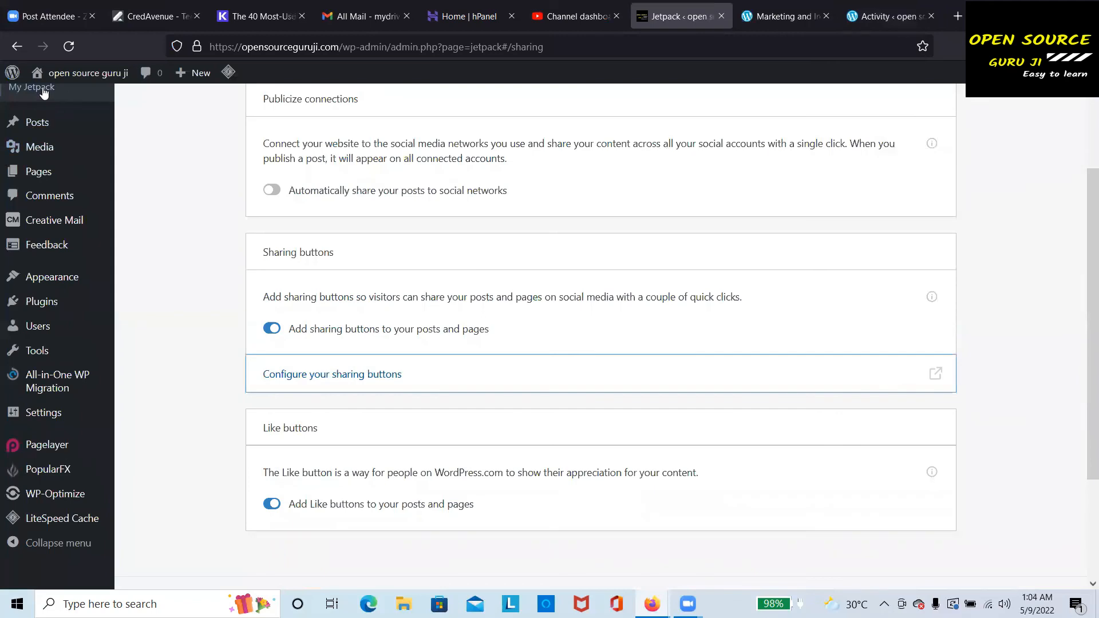
pyautogui.scroll(3, 243, 68)
pyautogui.moveTo(51, 72)
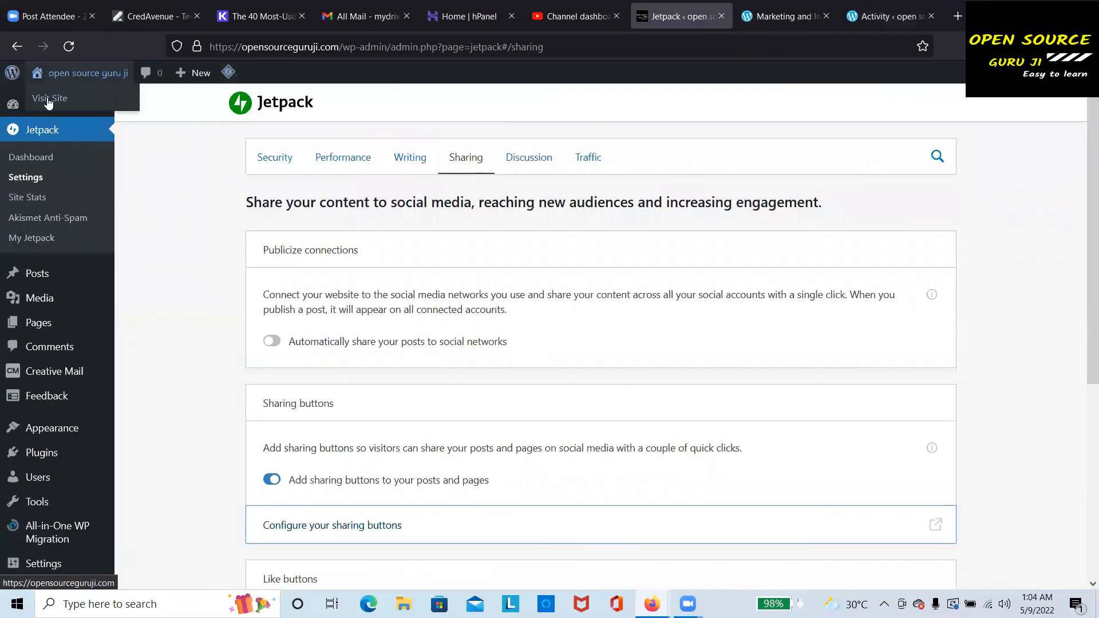
pyautogui.rightClick(49, 102)
pyautogui.click(115, 113)
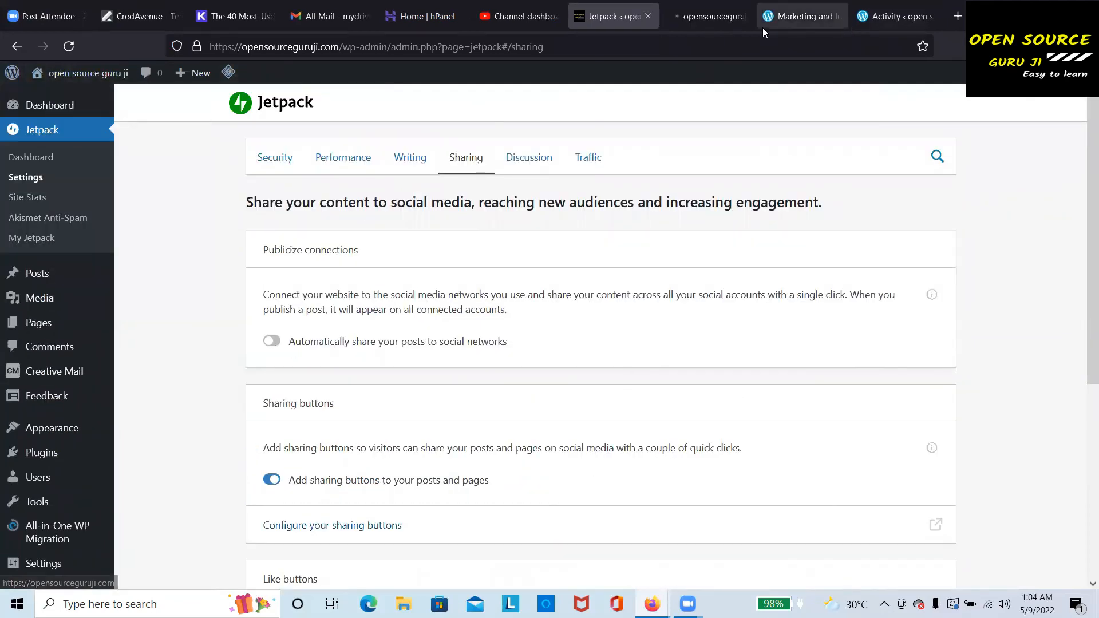
pyautogui.click(724, 27)
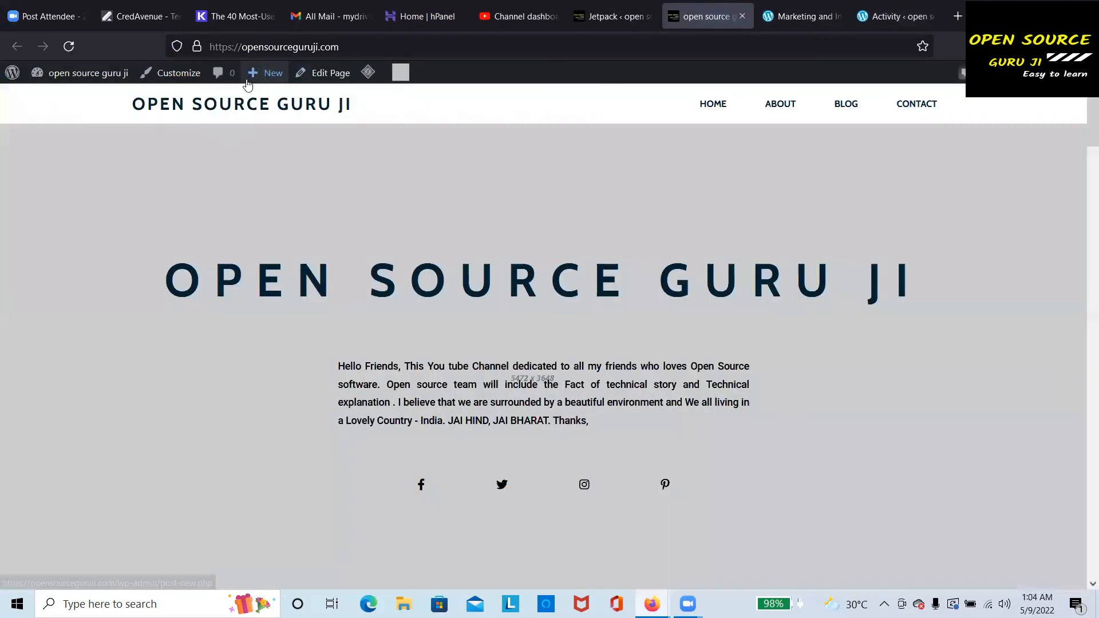
# Open the "Hello world!" post from the site's blog and examine its sharing and Like buttons
pyautogui.click(846, 105)
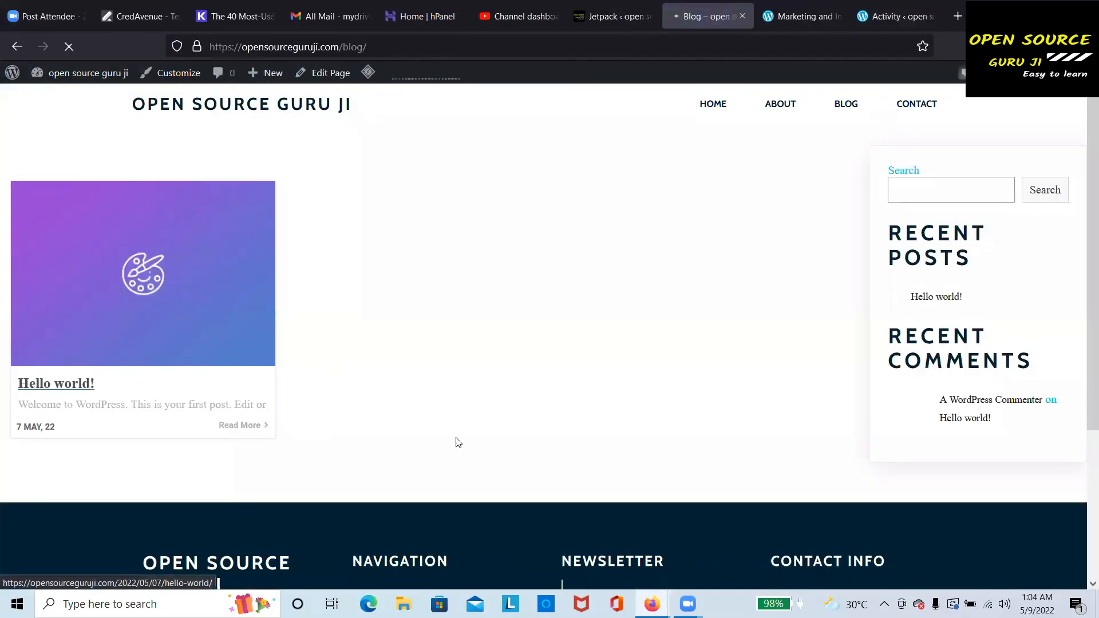
pyautogui.scroll(-5, 397, 402)
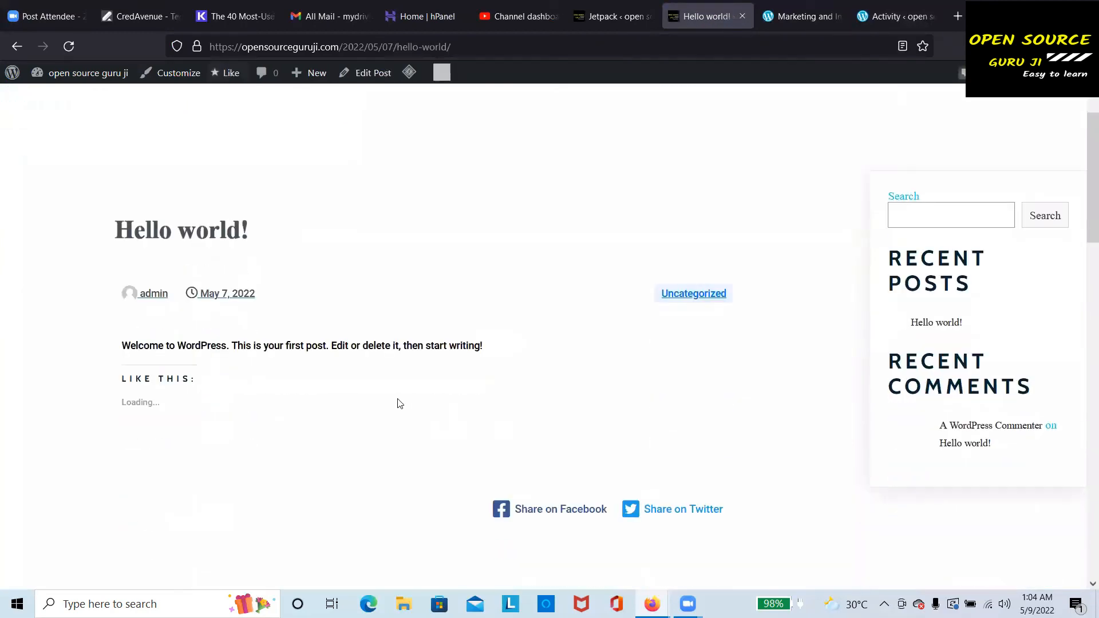
pyautogui.scroll(-8, 392, 404)
pyautogui.scroll(9, 366, 415)
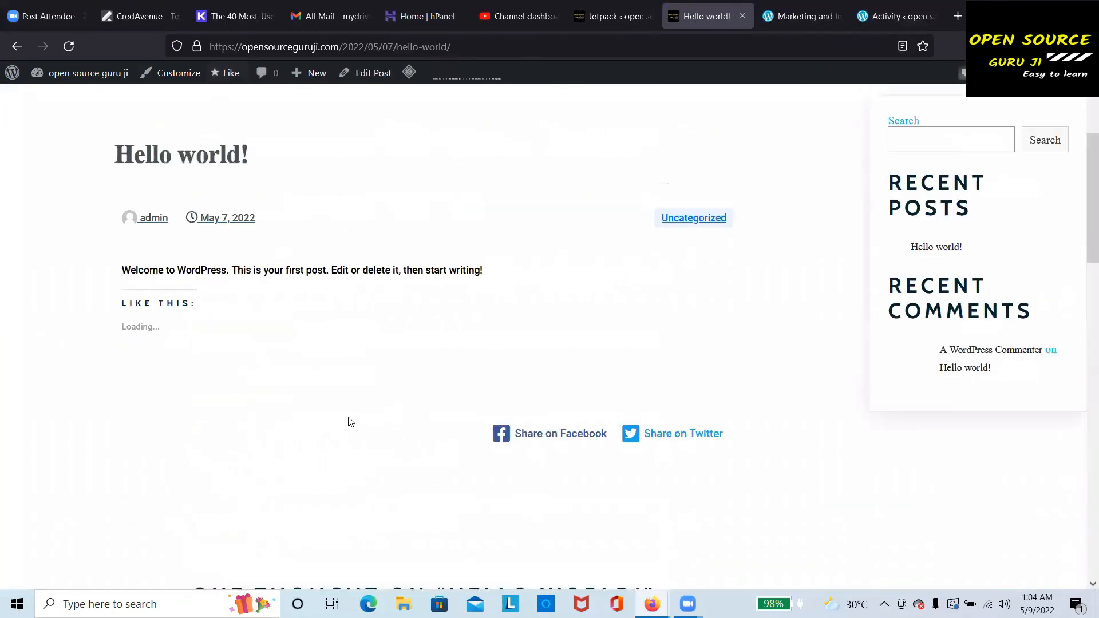
pyautogui.scroll(-1, 540, 491)
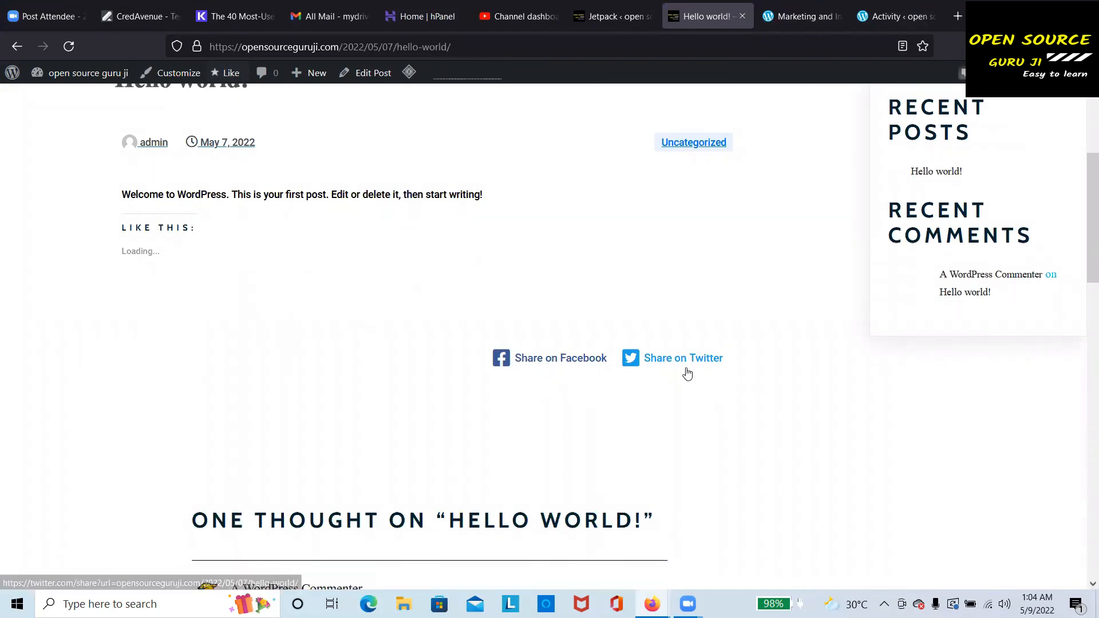
pyautogui.scroll(-9, 487, 374)
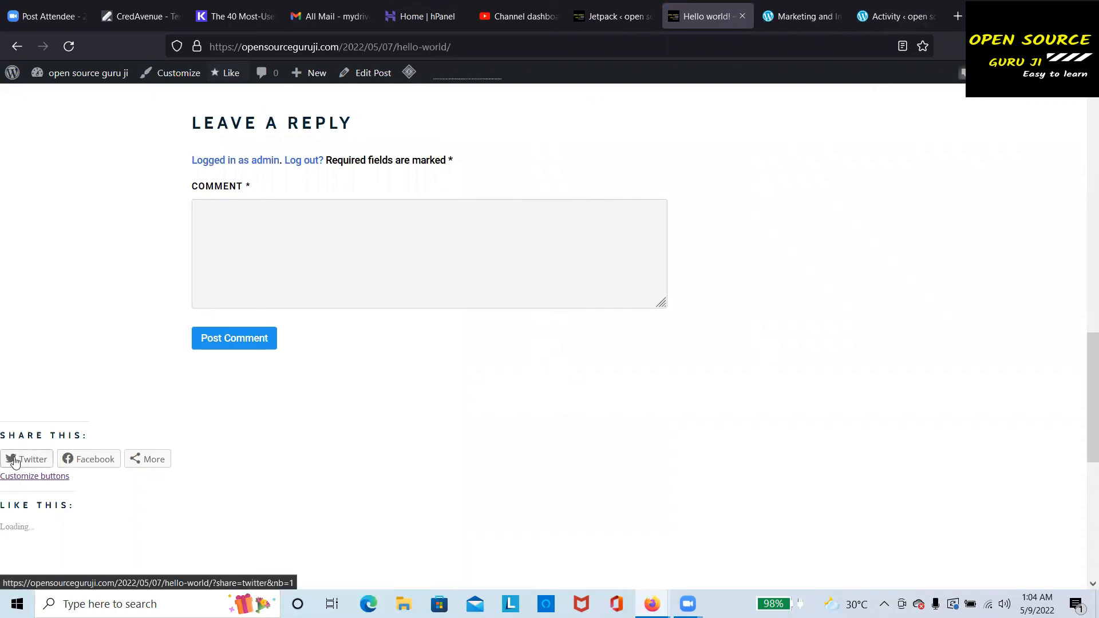
# Test the Twitter and Reddit sharing buttons on the "Hello world!" post, closing the Reddit submission page without posting
pyautogui.click(153, 459)
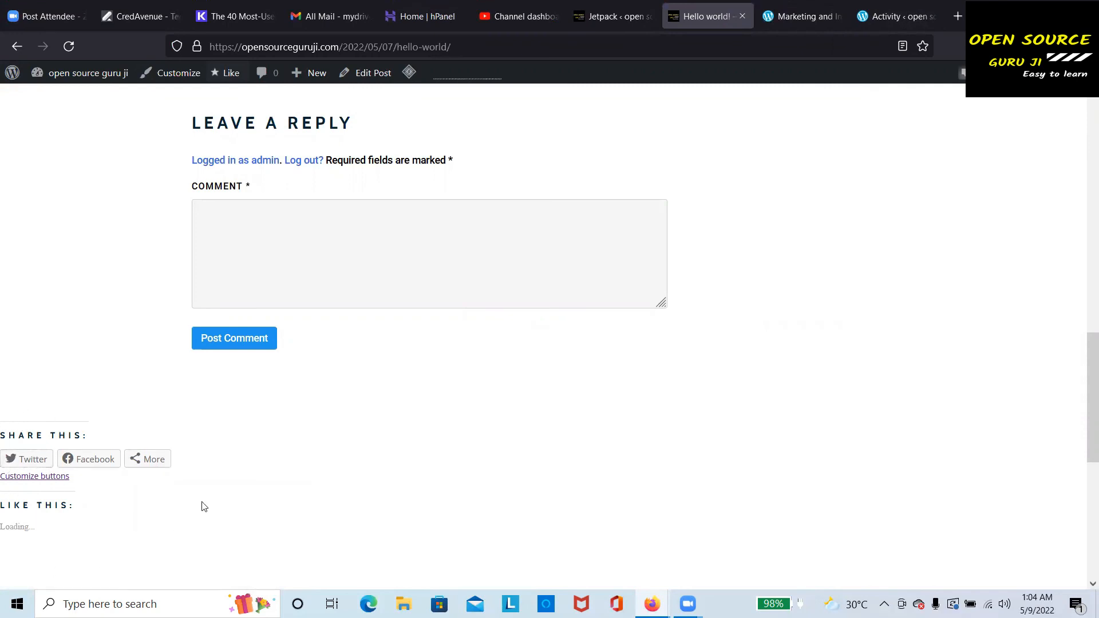
pyautogui.click(33, 462)
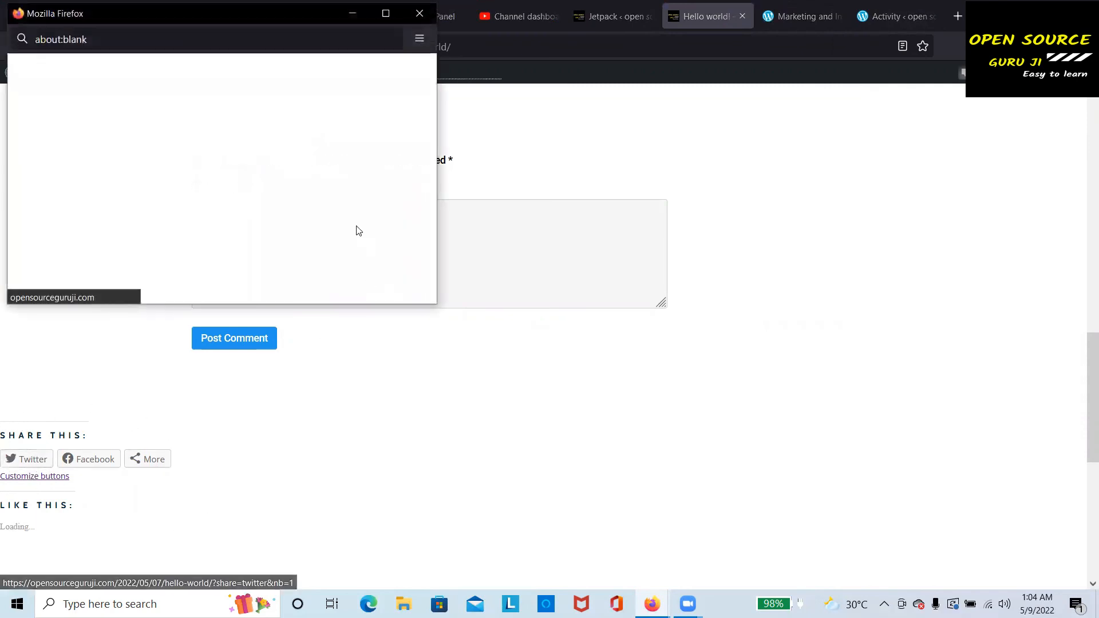
pyautogui.click(147, 459)
pyautogui.click(165, 496)
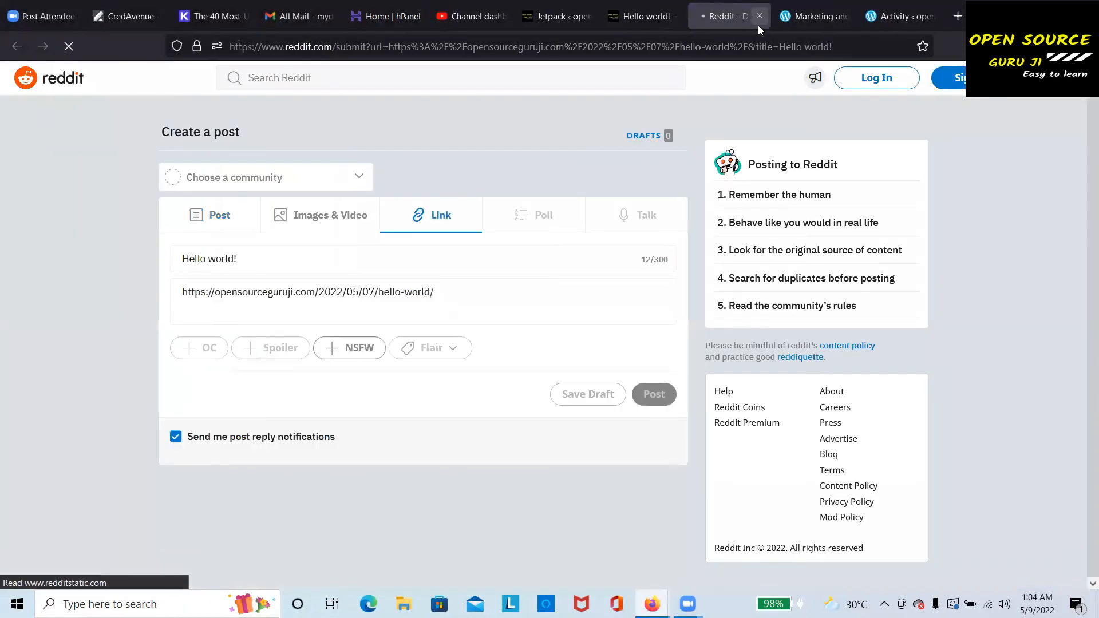
pyautogui.click(759, 16)
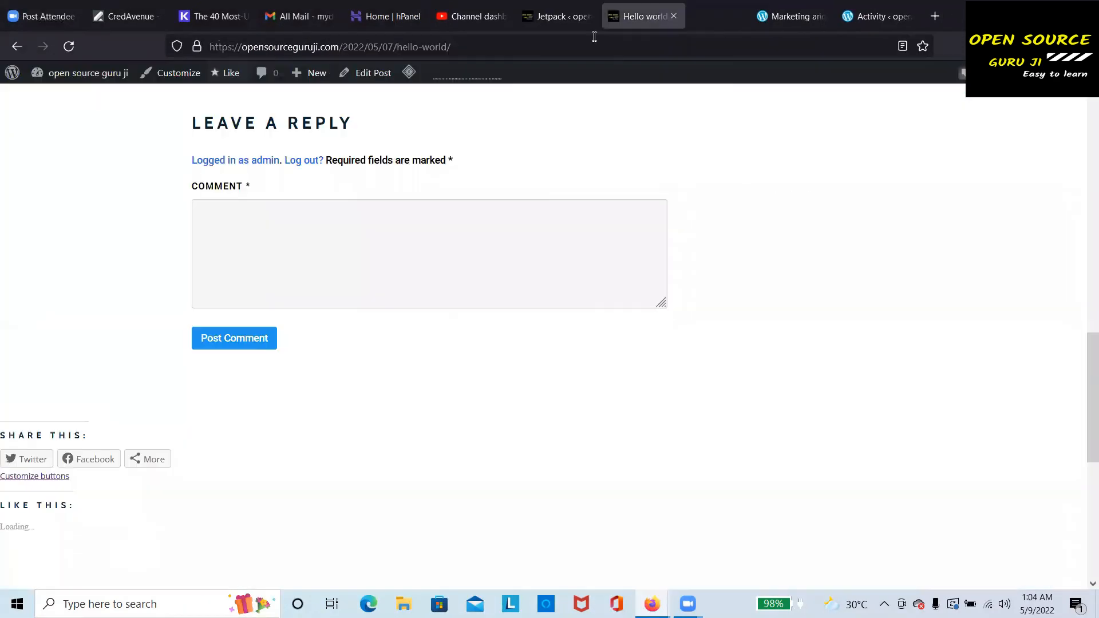
pyautogui.scroll(10, 611, 427)
pyautogui.scroll(4, 624, 428)
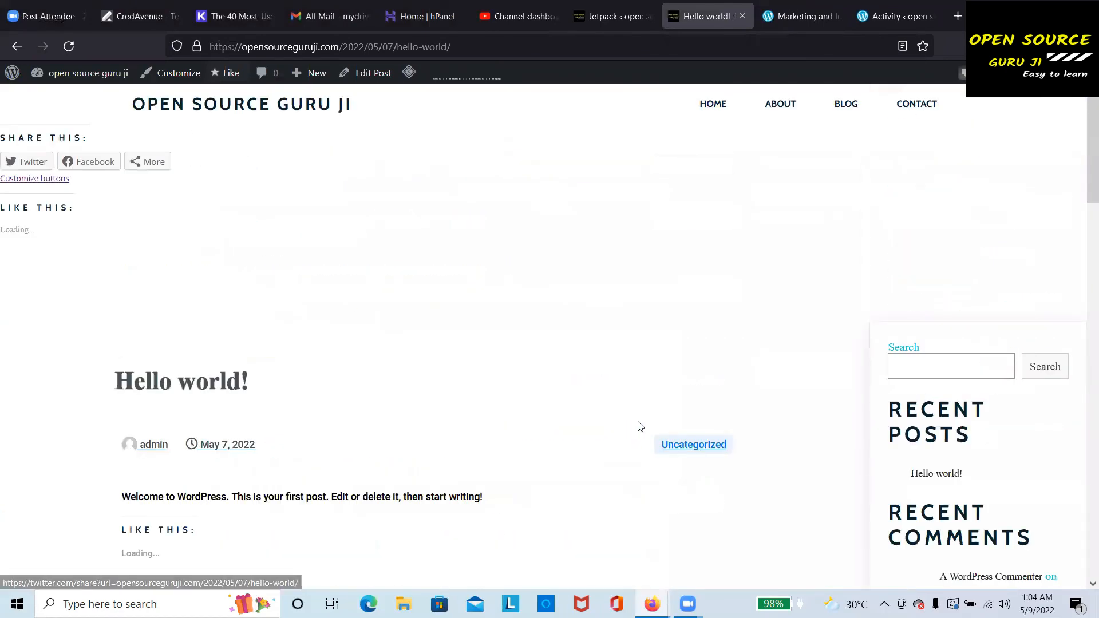